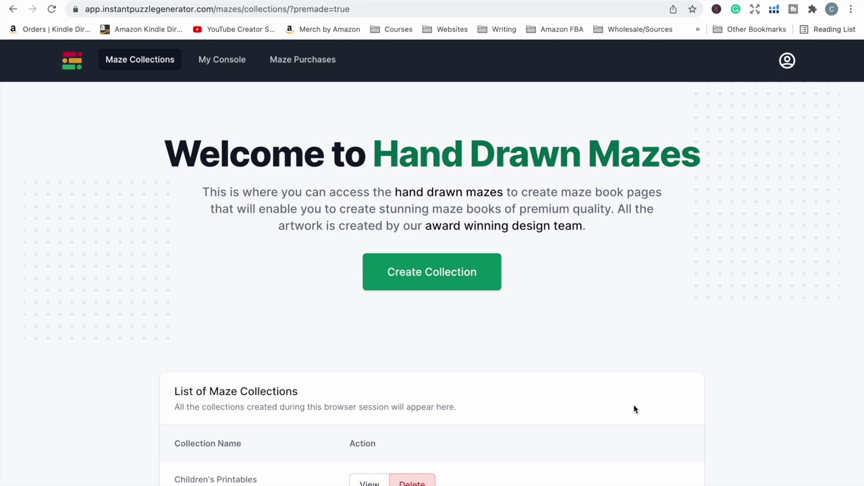
- Create a maze collection named Children's Mazes and open it from the list of collections
left_click(440, 271)
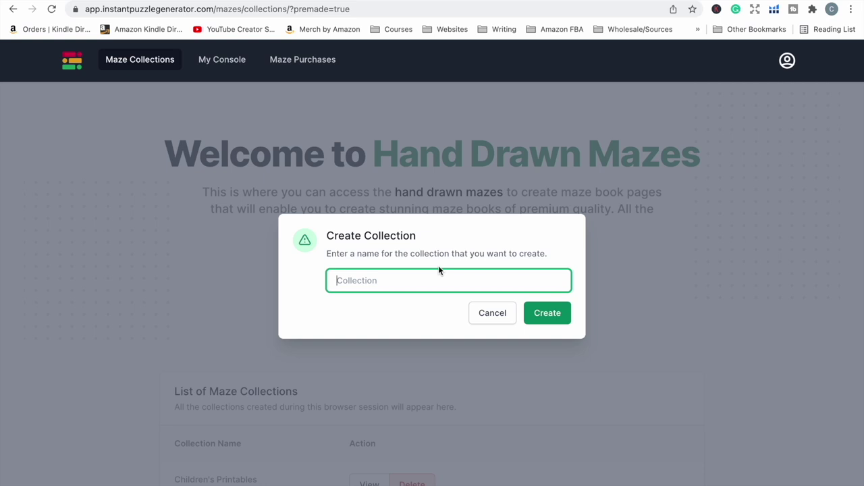
type("Children's Mazes")
left_click(544, 302)
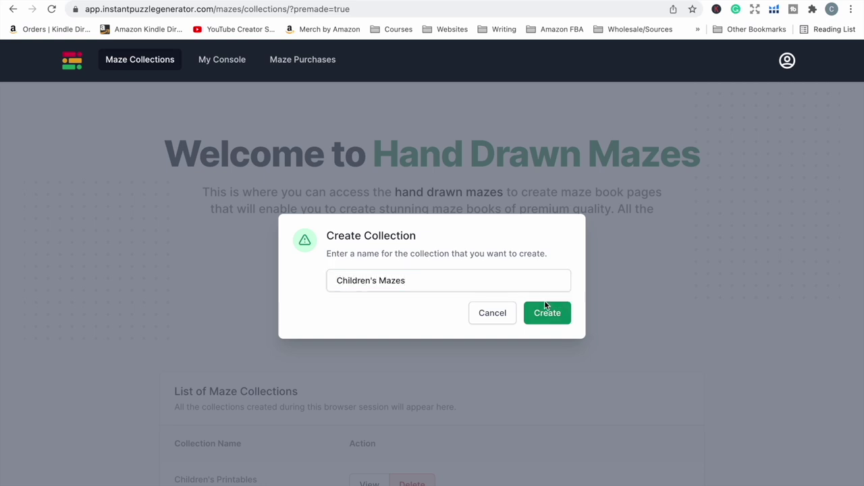
scroll(547, 314, "down", 2)
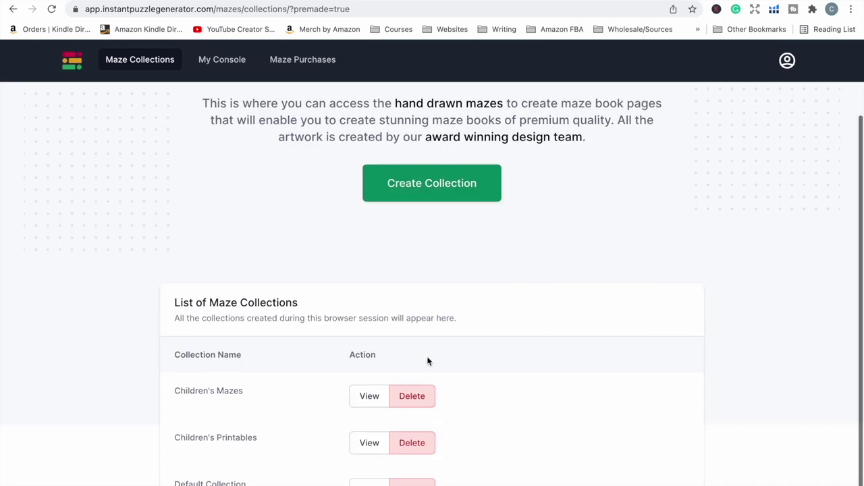
left_click(375, 393)
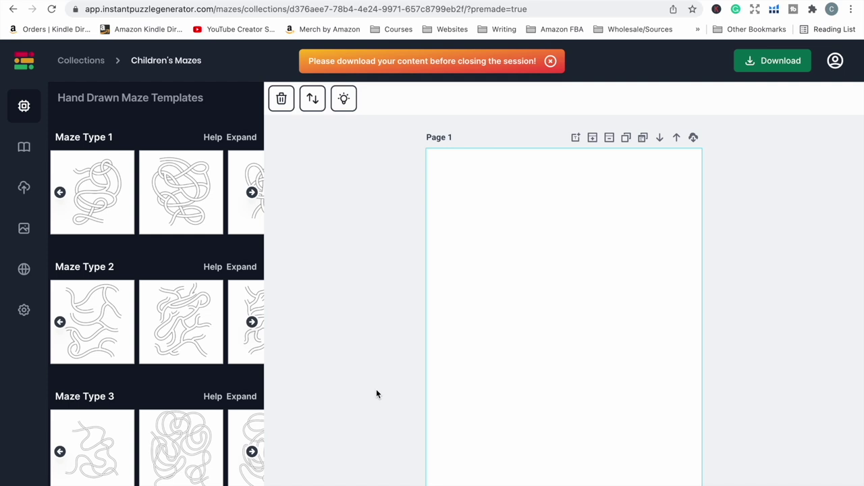
- Review the collection's page trim sizes and solutions-per-page options, keeping 8.5" x 11" and 4
left_click(25, 311)
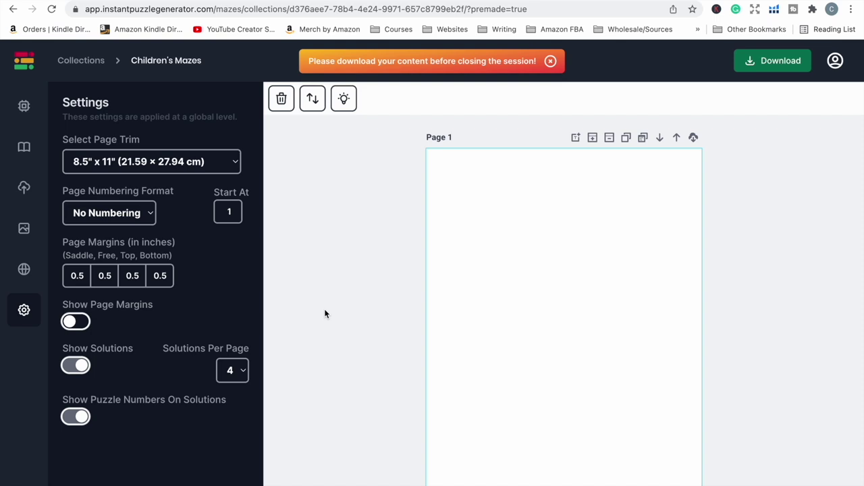
left_click(234, 162)
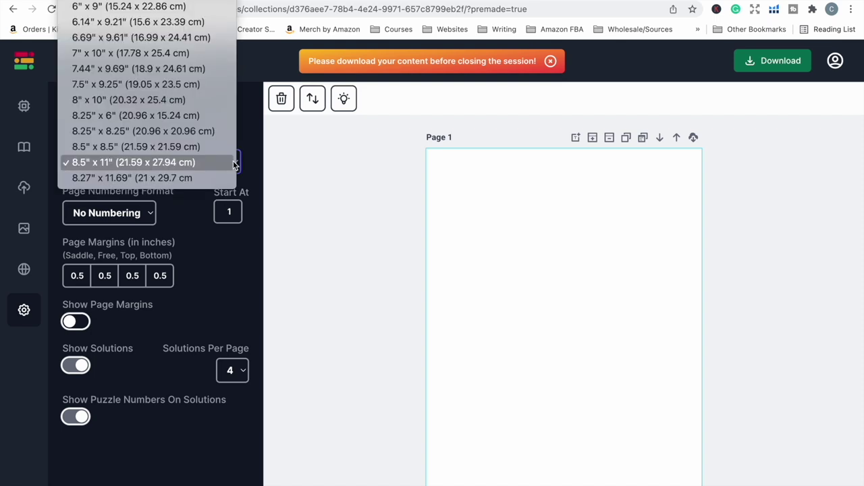
scroll(233, 143, "up", 2)
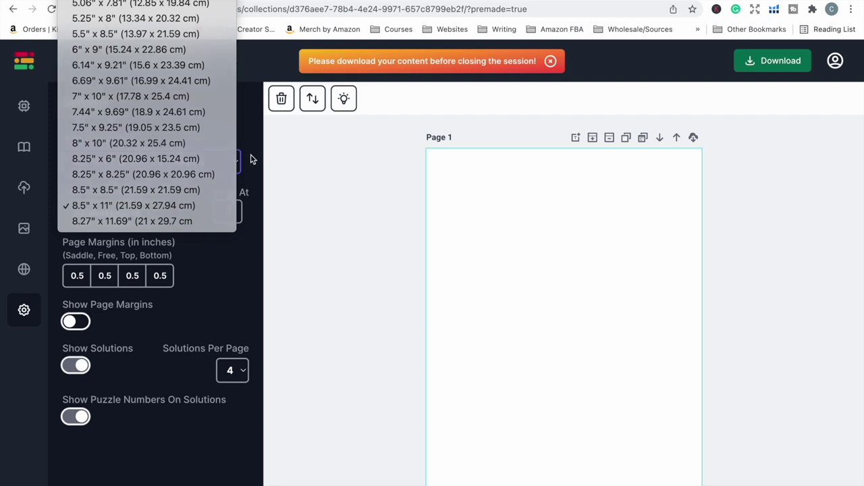
left_click(251, 159)
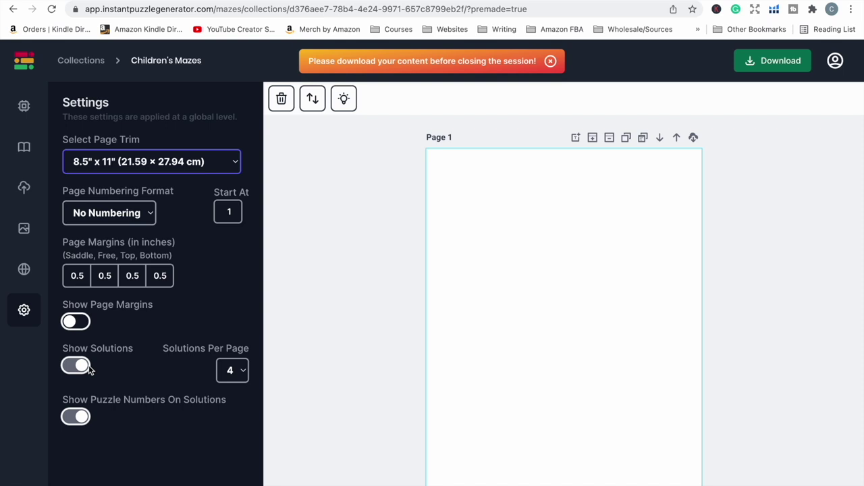
left_click(233, 374)
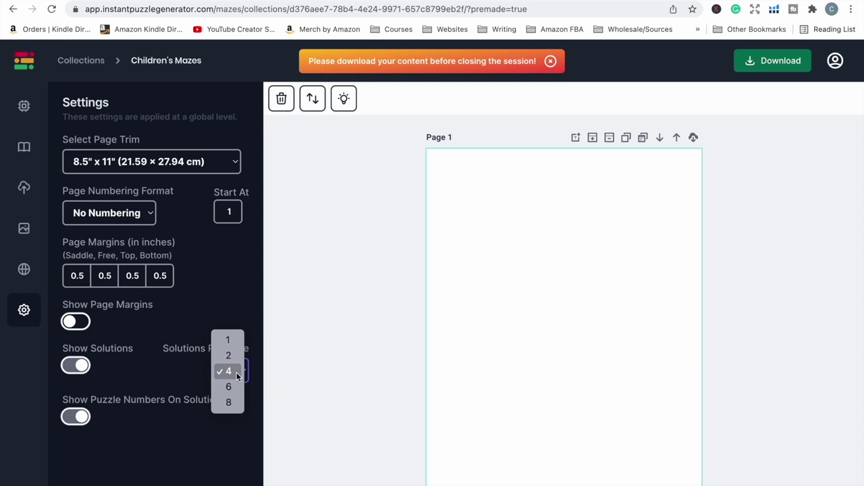
left_click(230, 371)
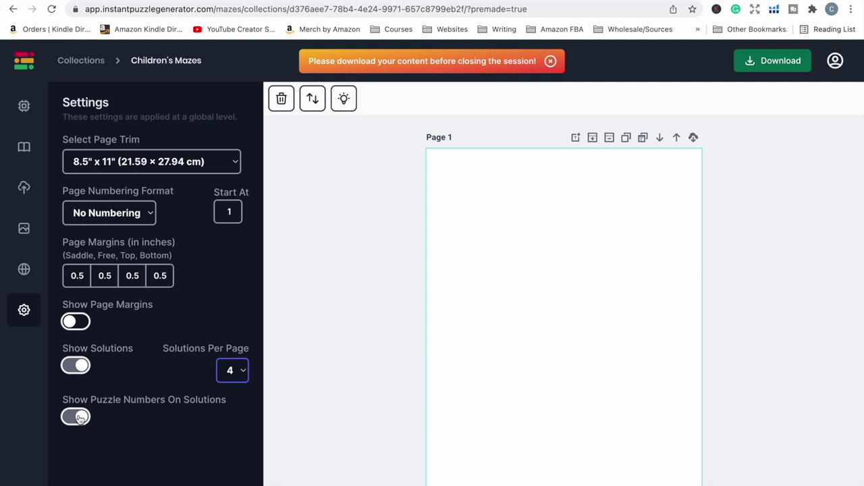
- Generate a book of 60 mazes, adding the sixth and seventh road-style maze types to the preselected first type
left_click(24, 107)
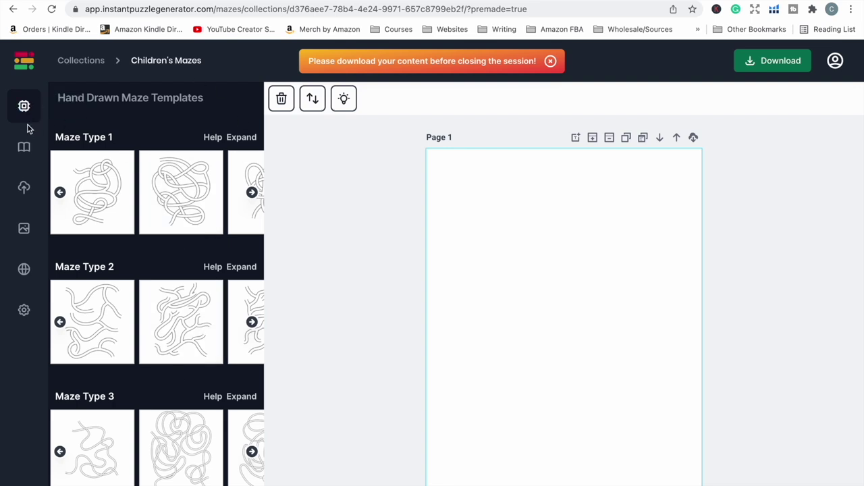
left_click(22, 148)
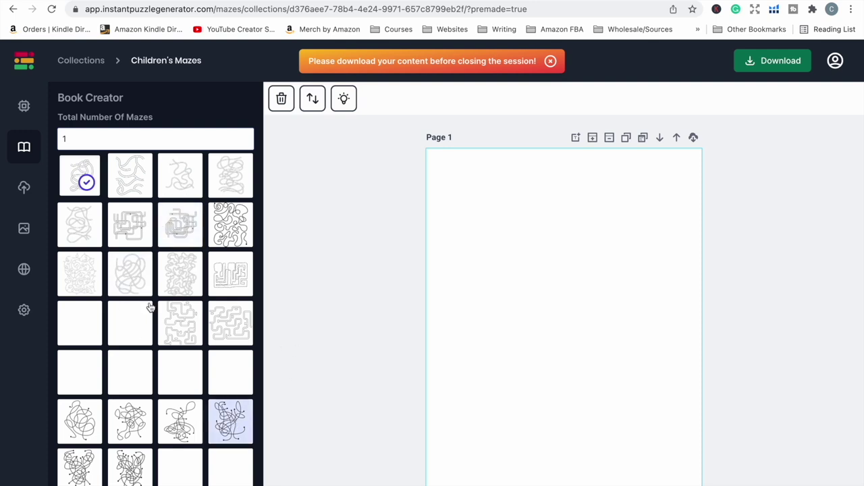
left_click(128, 223)
left_click(169, 222)
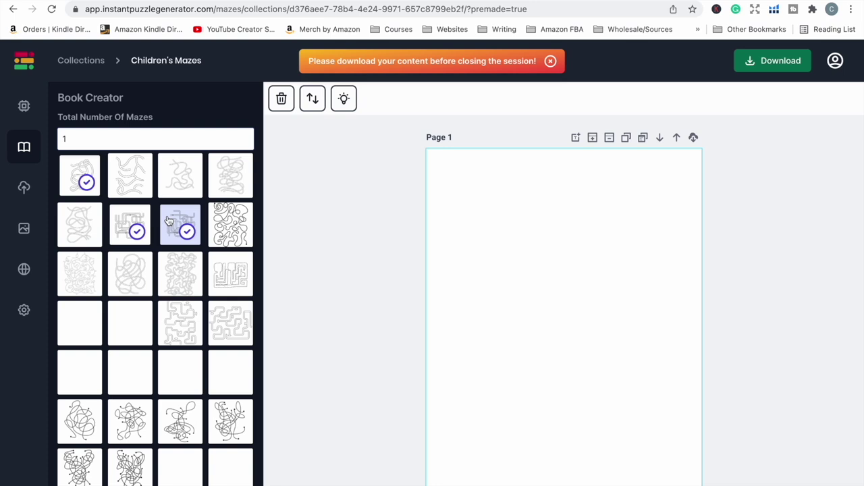
double_click(73, 138)
type("60")
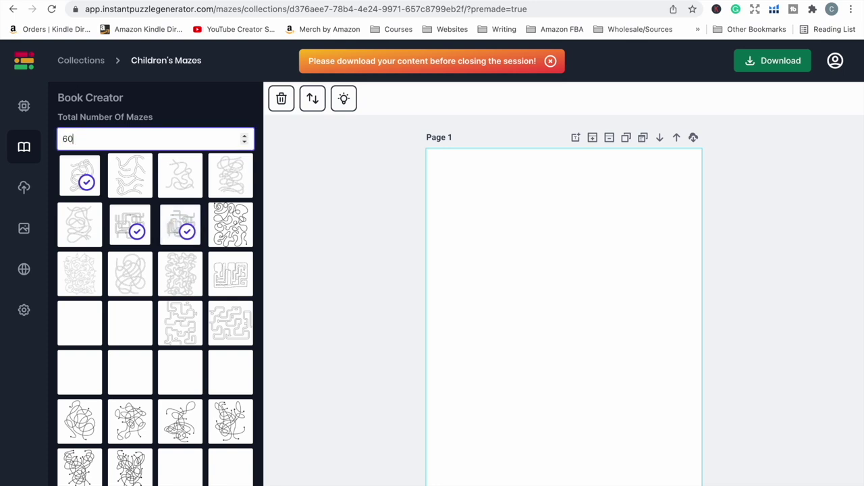
scroll(165, 405, "down", 3)
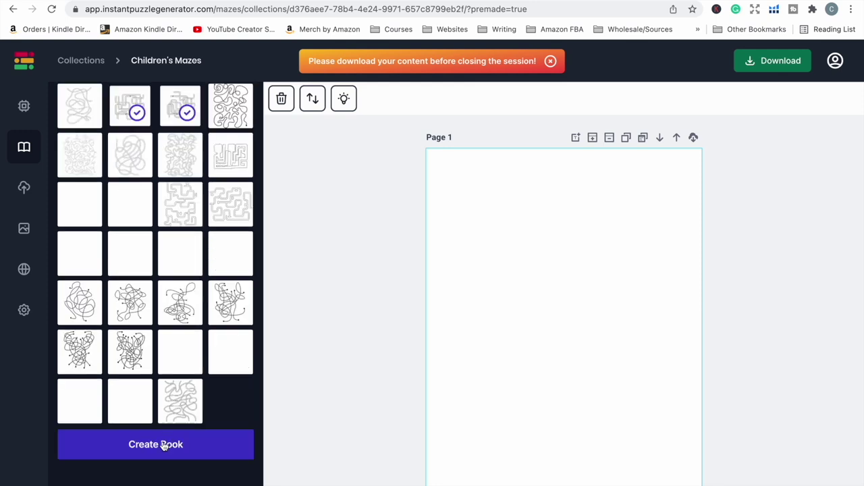
left_click(164, 443)
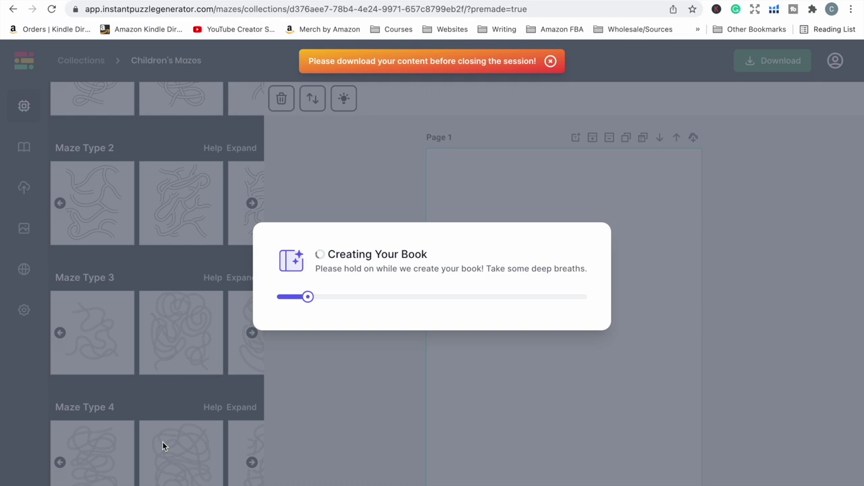
- Look through the generated book pages to check the order of the maze types, and return to page 1
scroll(455, 387, "down", 15)
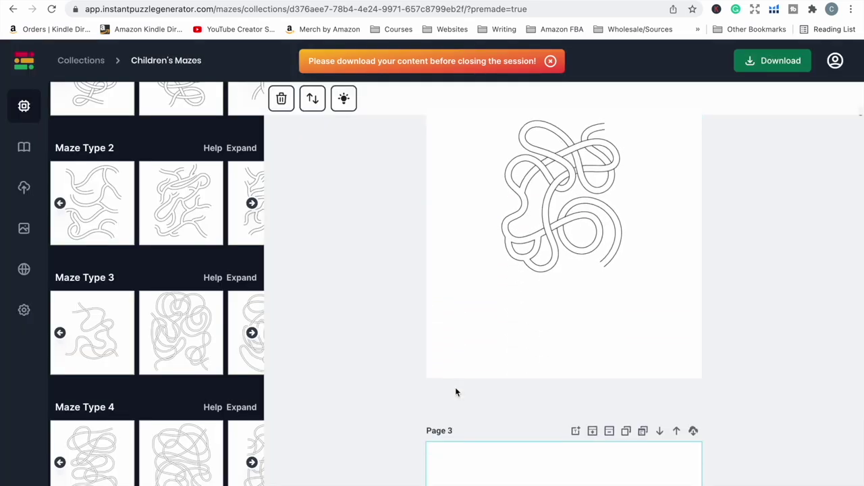
scroll(455, 392, "down", 20)
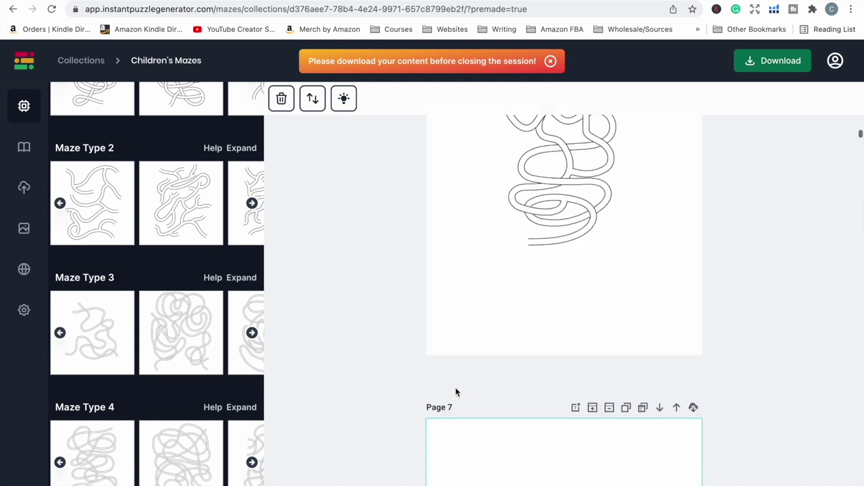
scroll(455, 392, "down", 20)
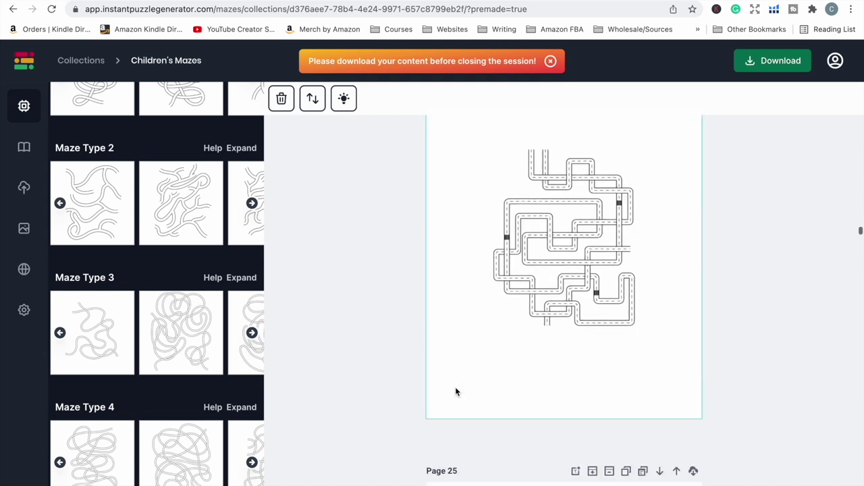
scroll(455, 390, "down", 5)
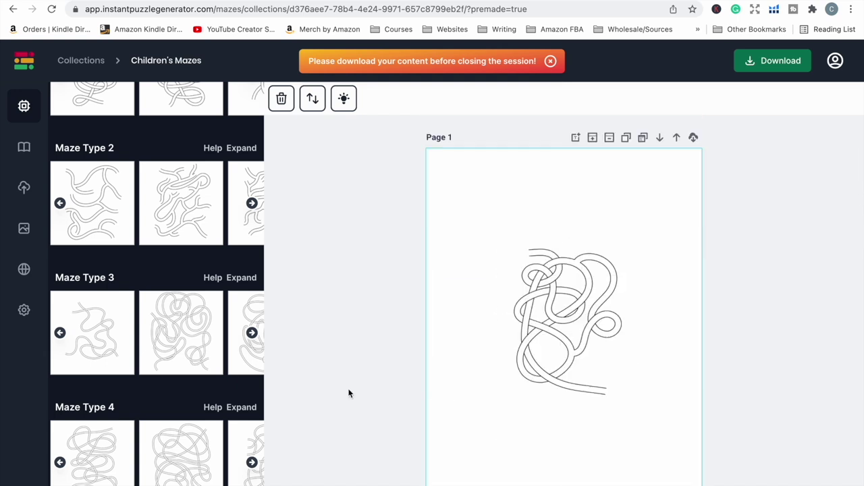
scroll(543, 439, "down", 4)
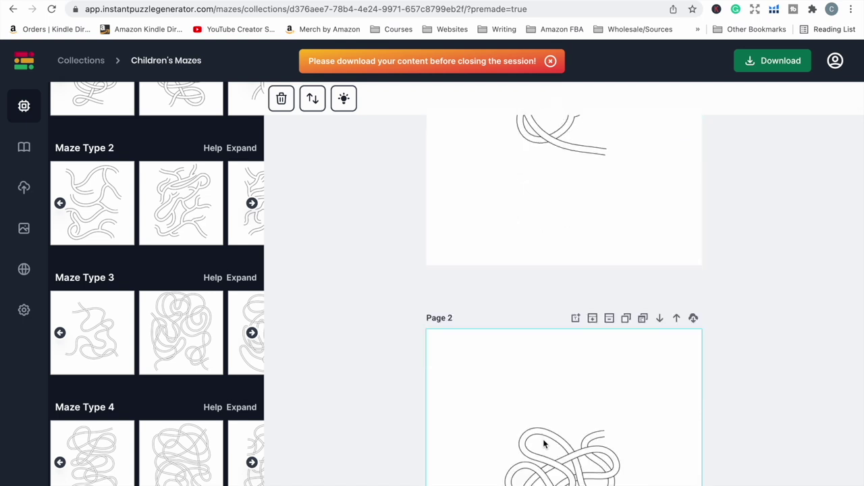
scroll(542, 439, "down", 15)
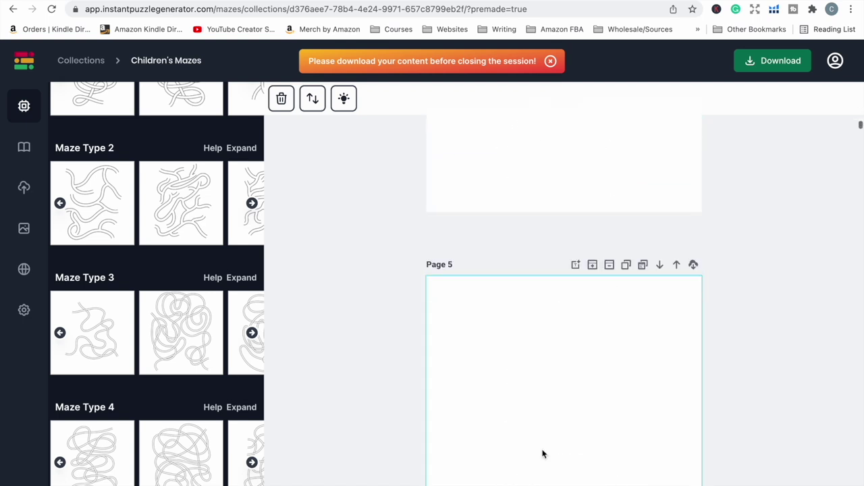
scroll(543, 454, "up", 15)
scroll(543, 454, "up", 5)
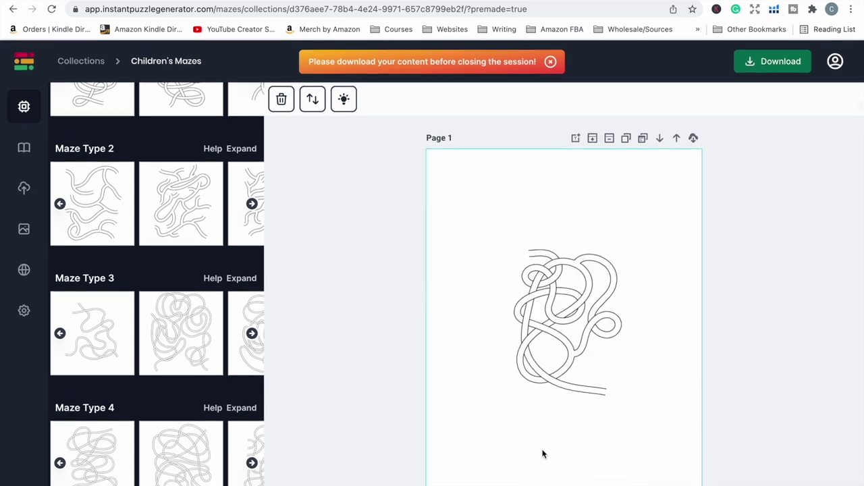
- Randomize the page order of the maze book and check the shuffled pages
left_click(317, 98)
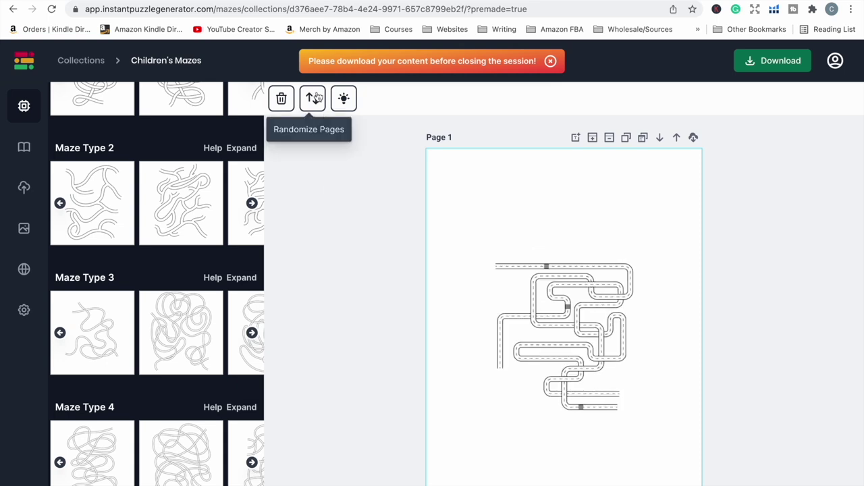
scroll(508, 368, "down", 15)
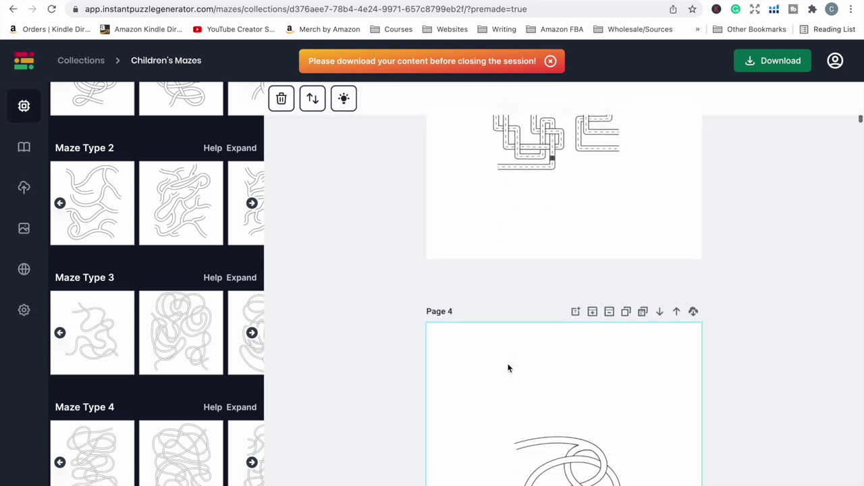
scroll(509, 364, "down", 15)
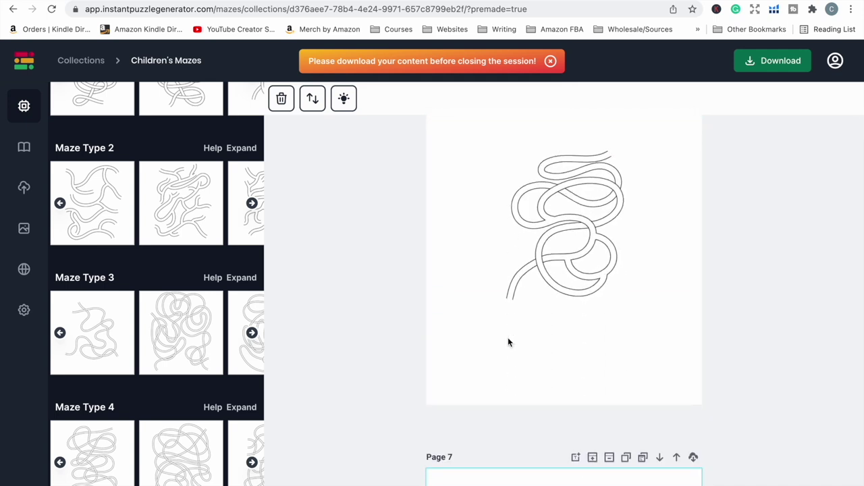
scroll(508, 343, "down", 20)
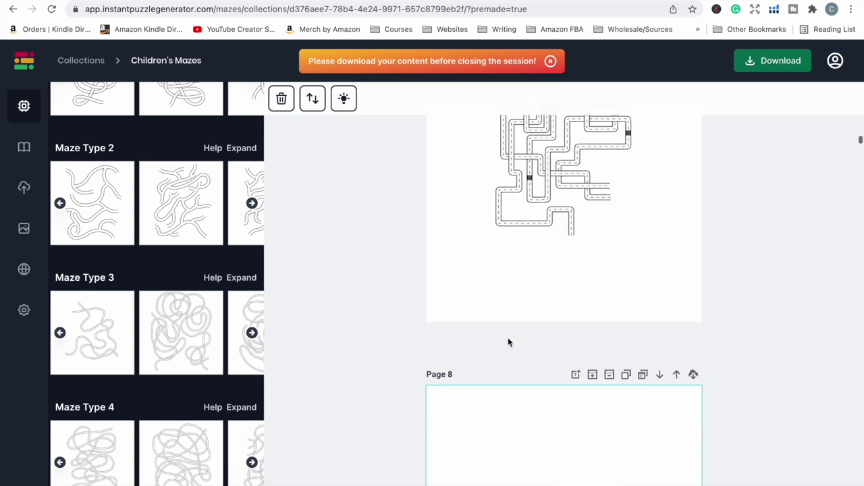
scroll(509, 343, "down", 5)
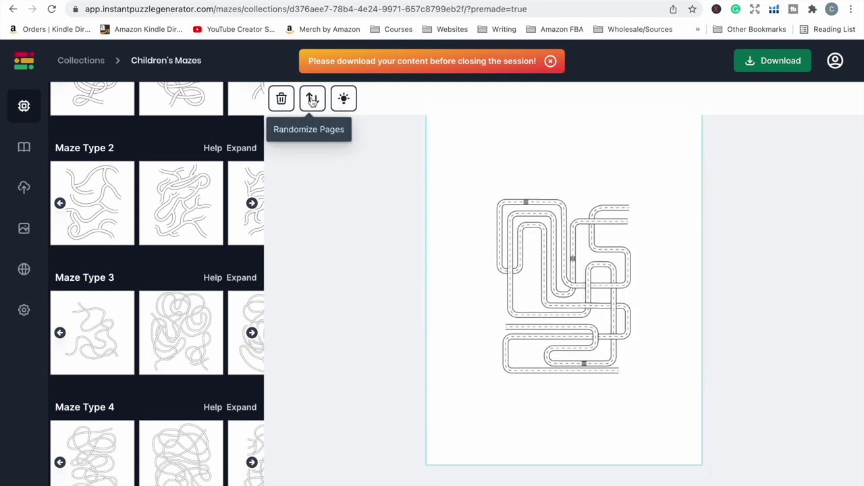
- Browse the design element categories, expand the Jungle category and examine its illustrations
left_click(25, 189)
left_click(29, 193)
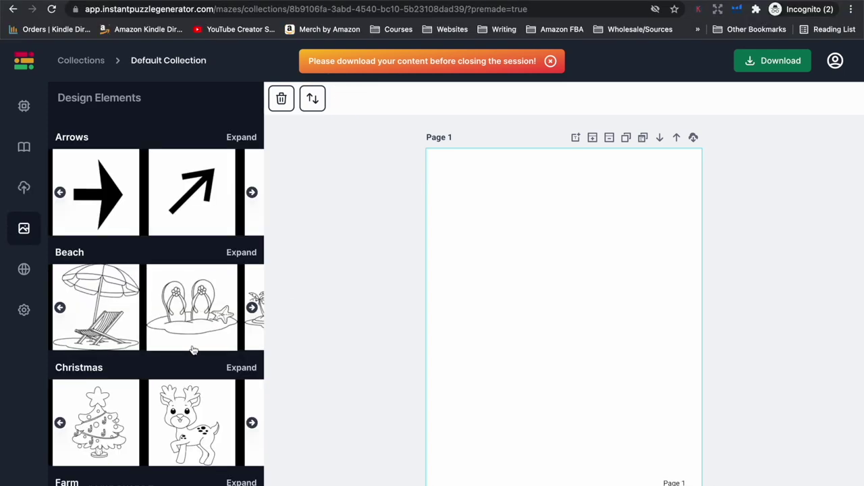
scroll(193, 350, "down", 10)
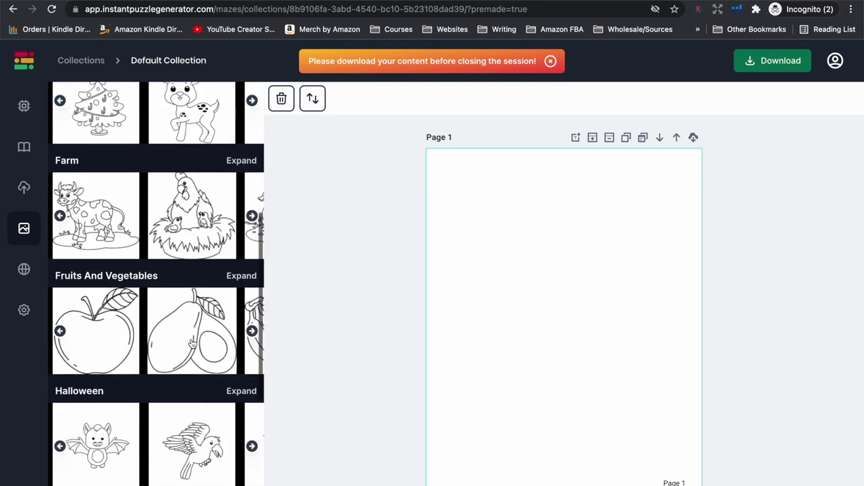
scroll(193, 344, "down", 10)
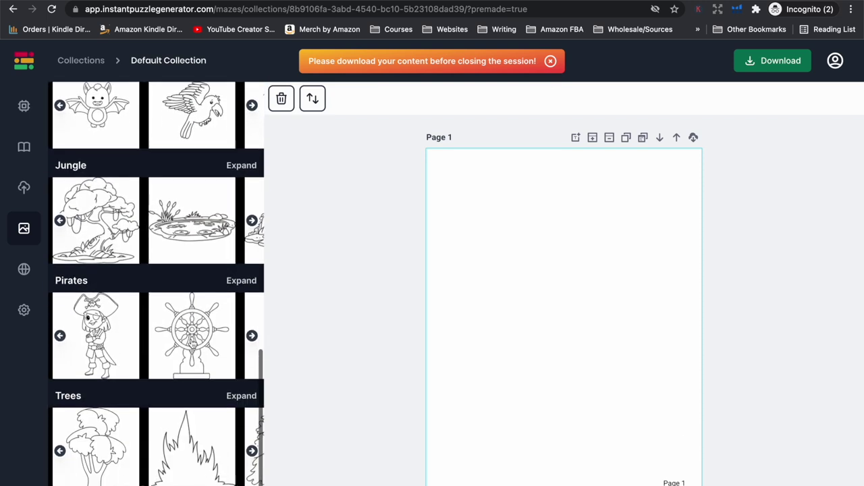
scroll(192, 344, "up", 5)
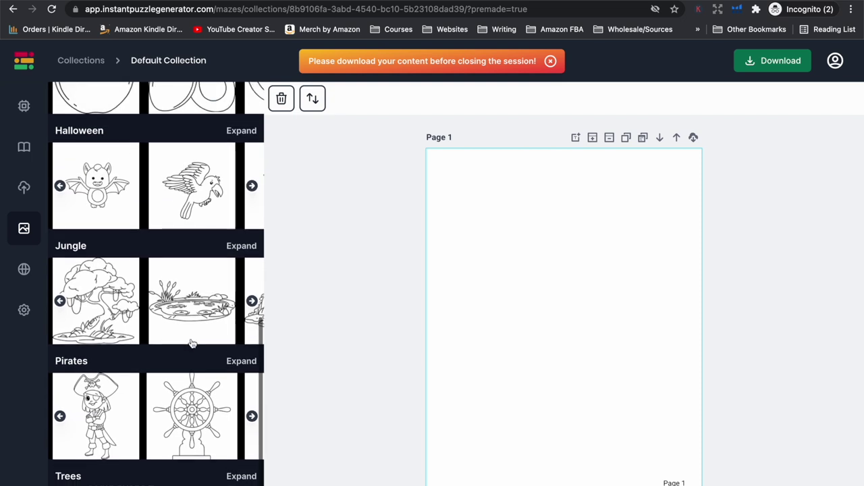
left_click(240, 326)
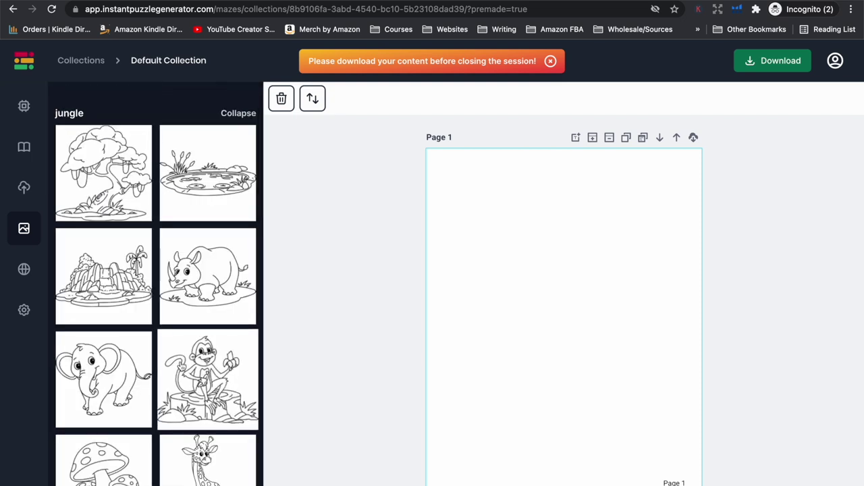
scroll(181, 357, "down", 15)
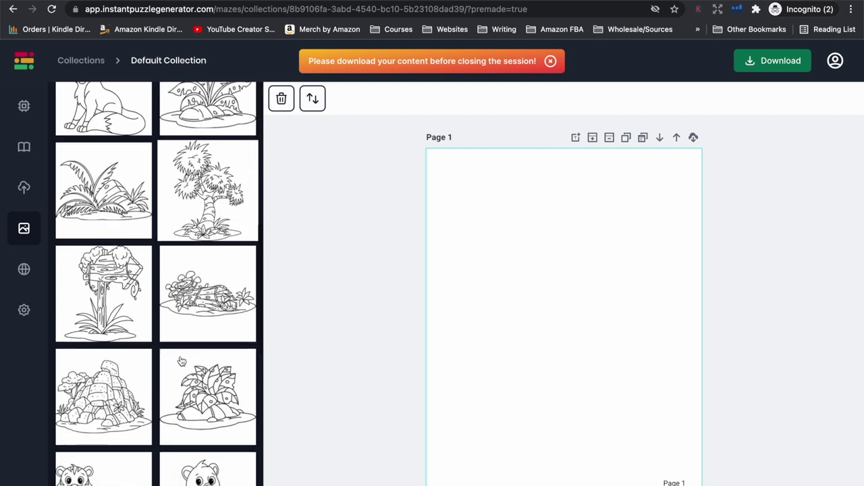
scroll(181, 362, "down", 10)
scroll(181, 362, "up", 9)
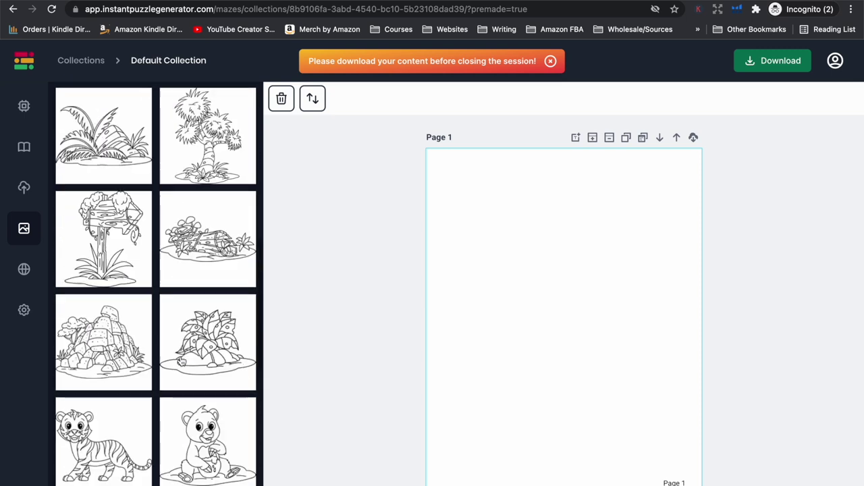
- Collapse the Jungle category, expand and examine the Beach illustrations, and look through the remaining design element categories down to Halloween and Jungle
scroll(181, 362, "up", 5)
left_click(243, 113)
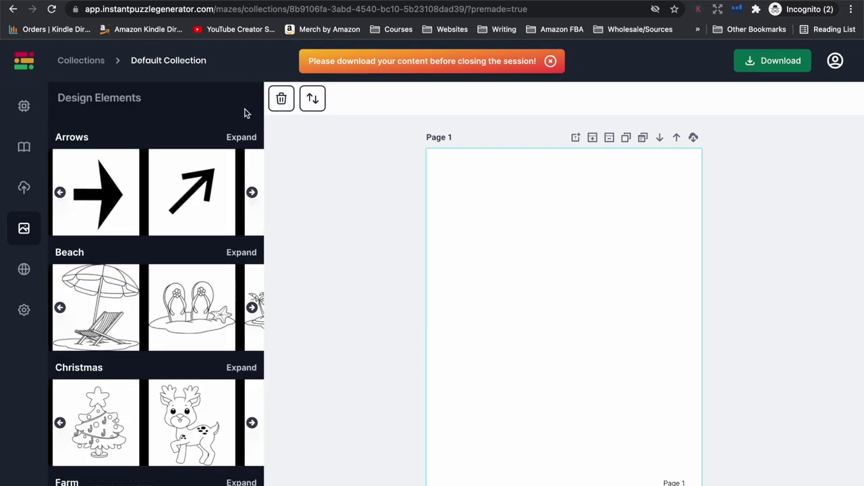
left_click(241, 253)
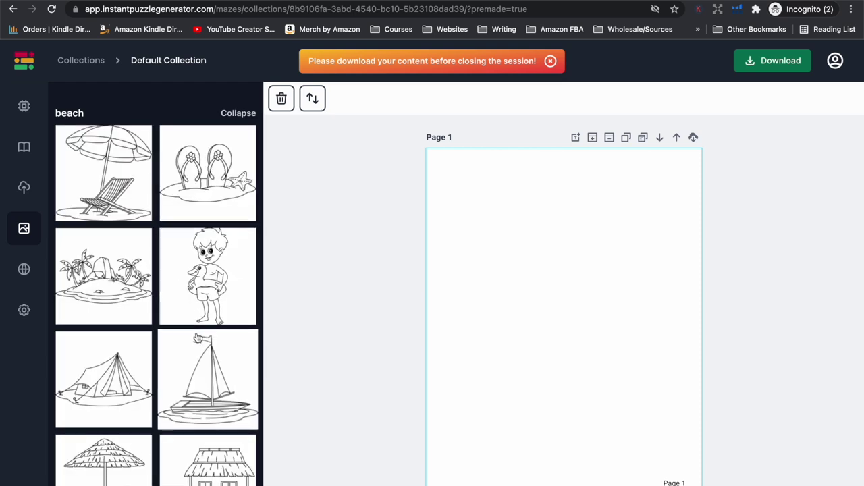
scroll(195, 338, "down", 10)
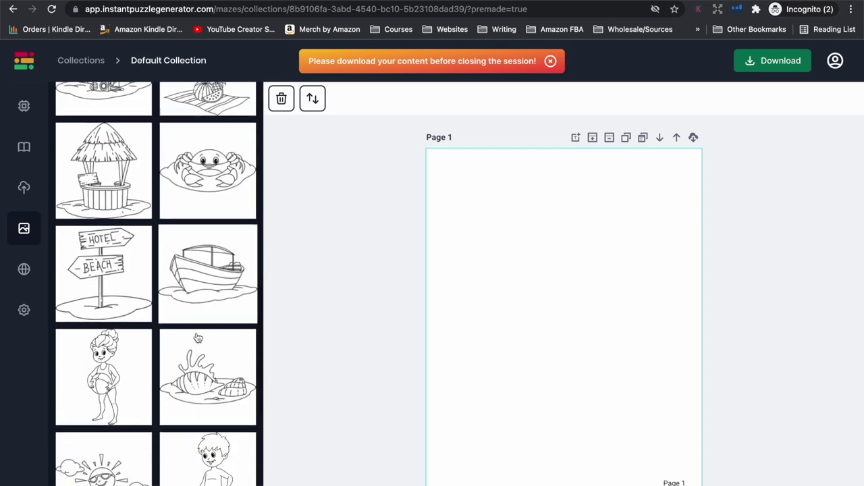
scroll(198, 338, "down", 15)
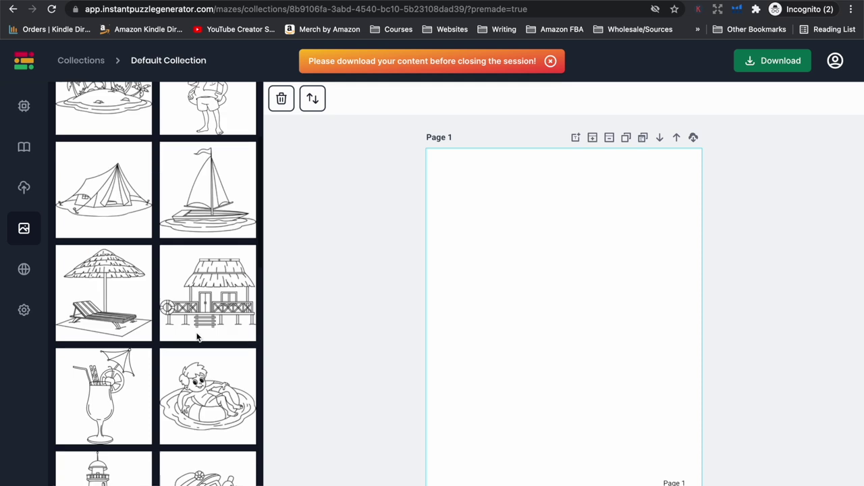
scroll(197, 337, "up", 20)
left_click(242, 112)
scroll(237, 255, "down", 3)
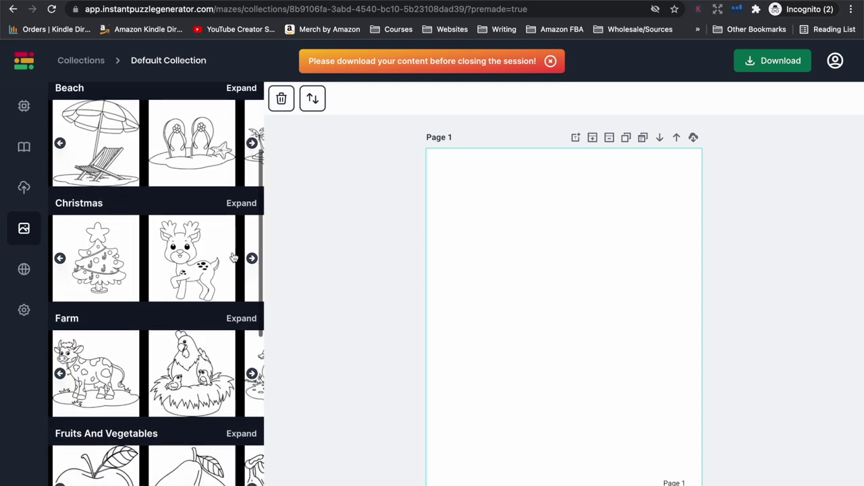
scroll(233, 256, "down", 5)
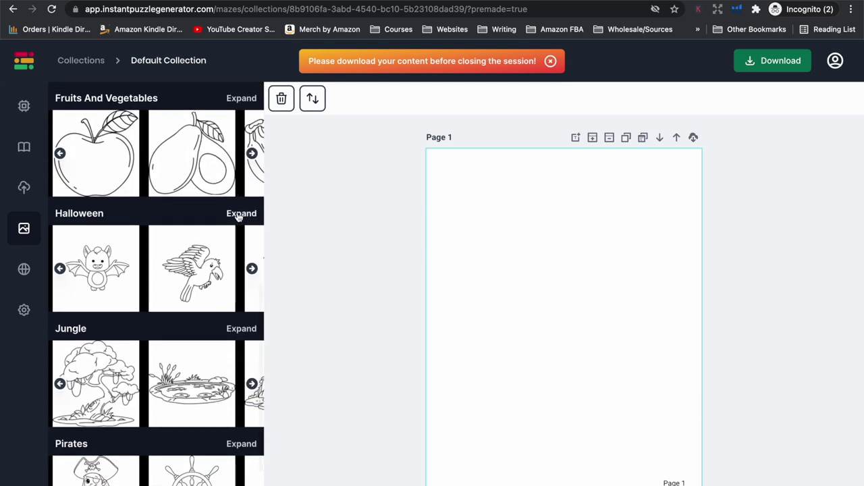
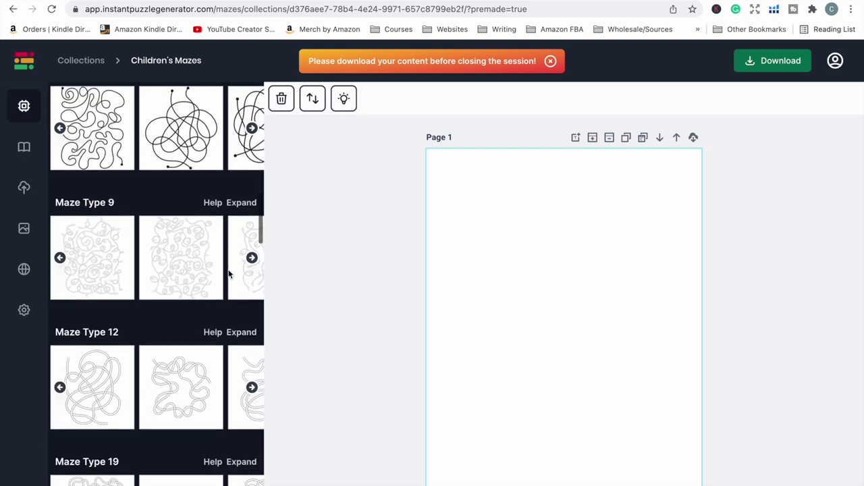
- Look through the available maze types in the Children's Mazes collection, from Maze Type 9 to Maze Type 34, and return to the first types
scroll(230, 274, "down", 5)
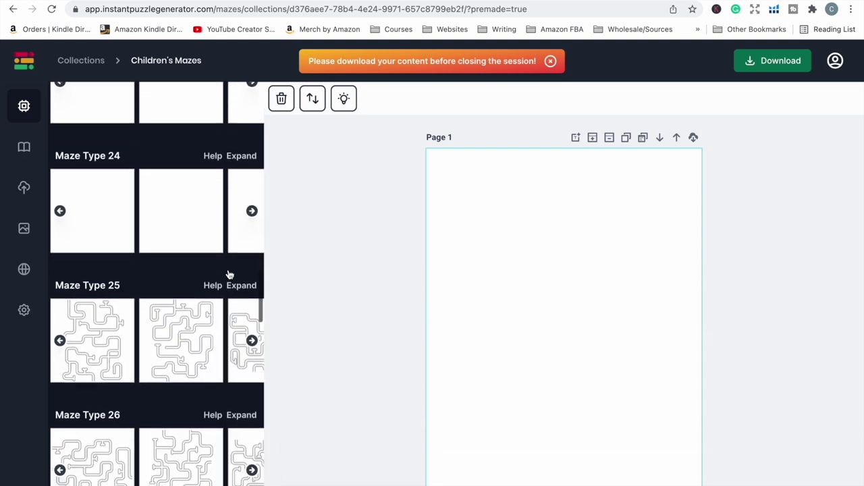
scroll(228, 274, "up", 4)
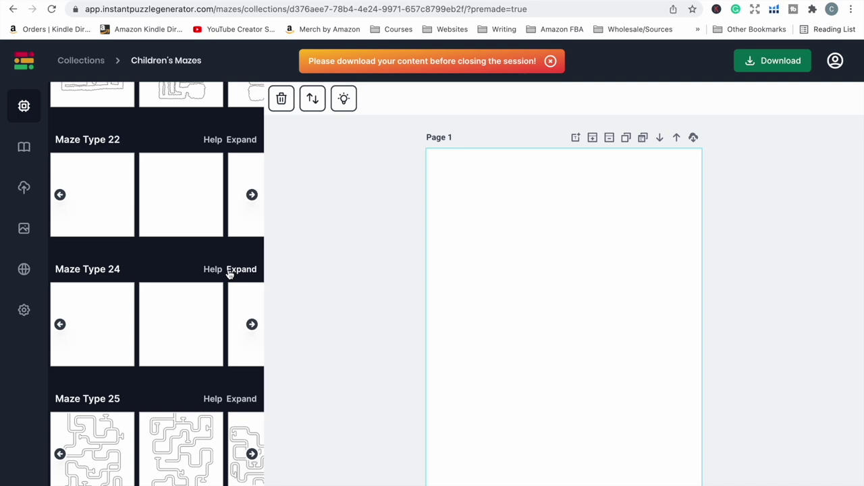
scroll(230, 273, "down", 3)
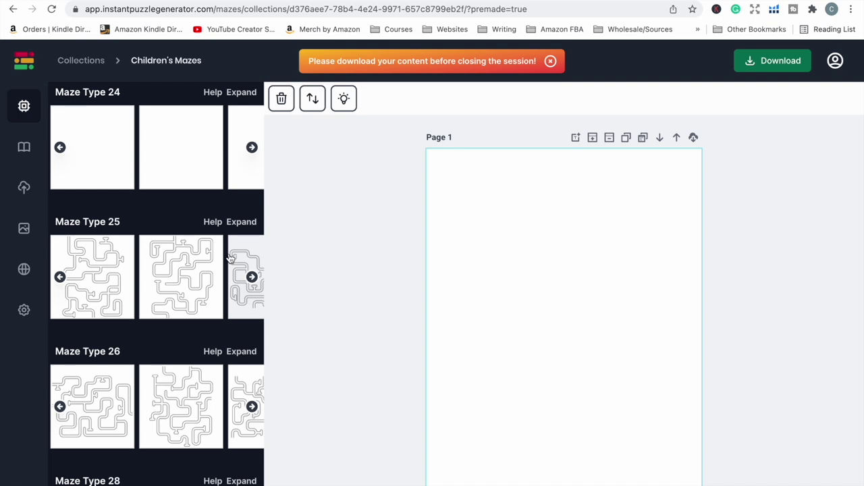
scroll(230, 257, "down", 1)
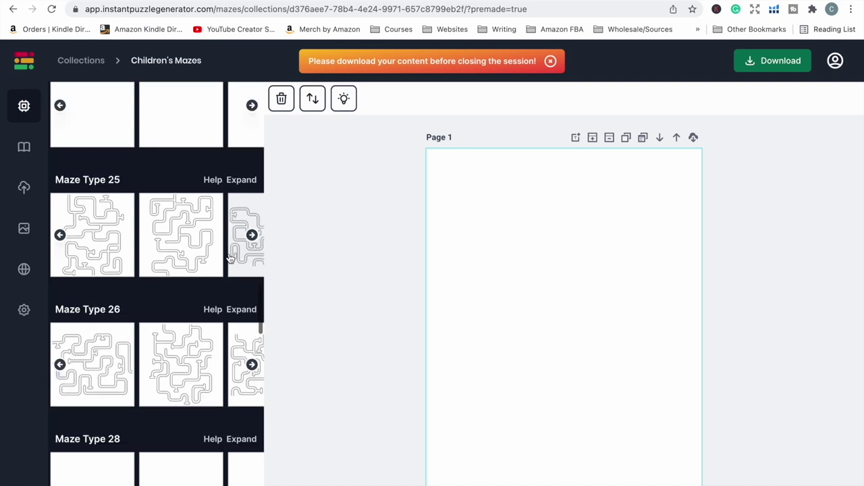
scroll(226, 253, "up", 2)
scroll(155, 149, "up", 2)
scroll(142, 263, "down", 5)
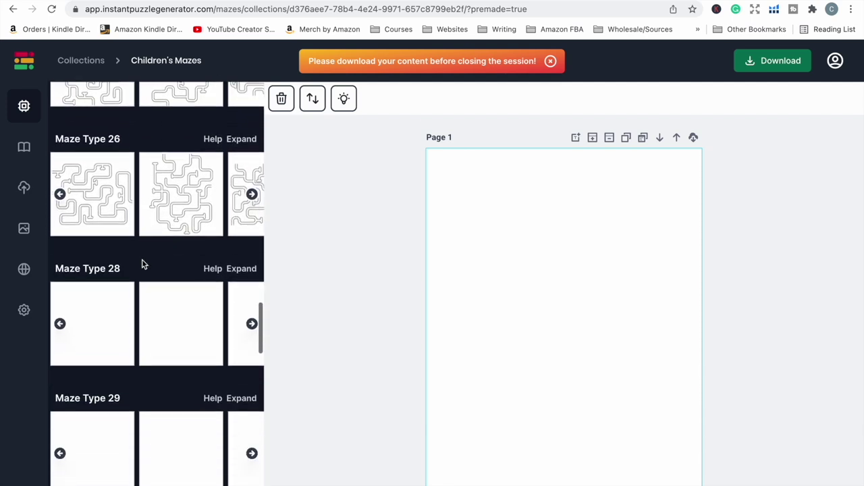
scroll(142, 265, "down", 2)
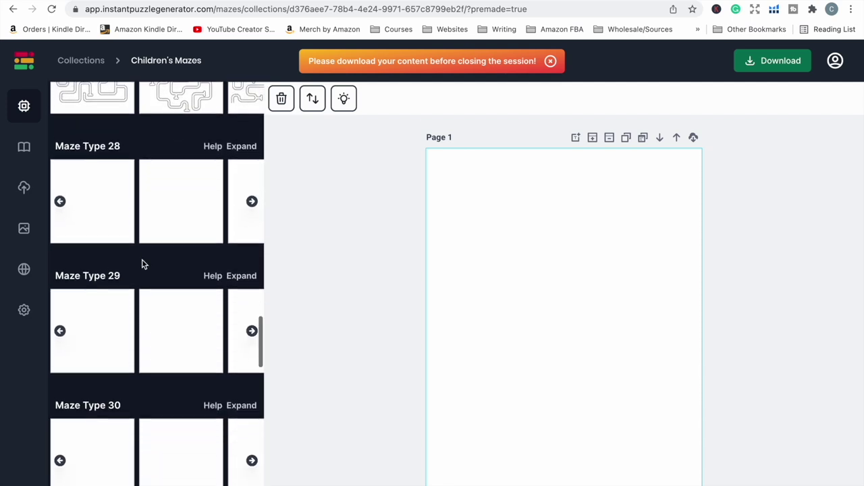
scroll(142, 264, "down", 3)
scroll(142, 265, "down", 5)
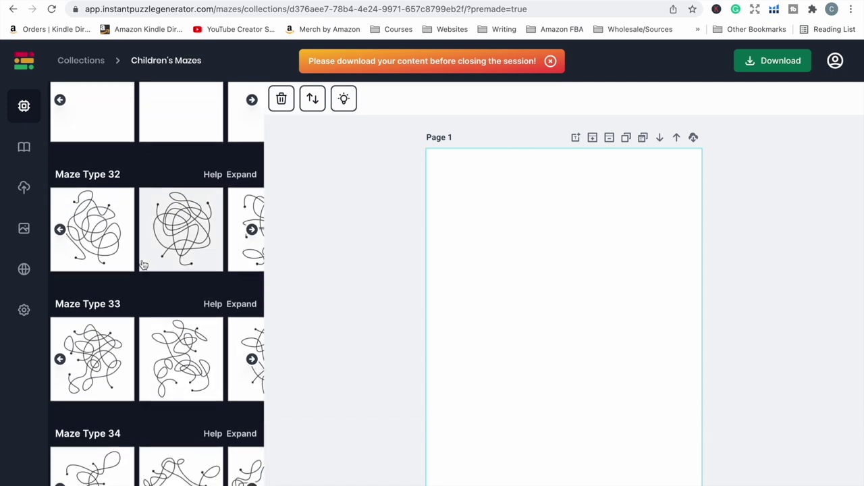
scroll(143, 264, "down", 3)
scroll(149, 202, "up", 5)
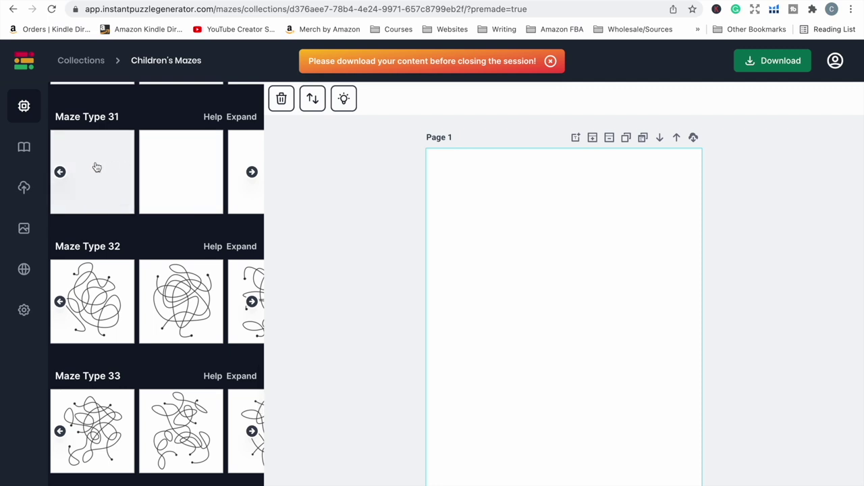
scroll(143, 218, "down", 3)
scroll(145, 218, "up", 20)
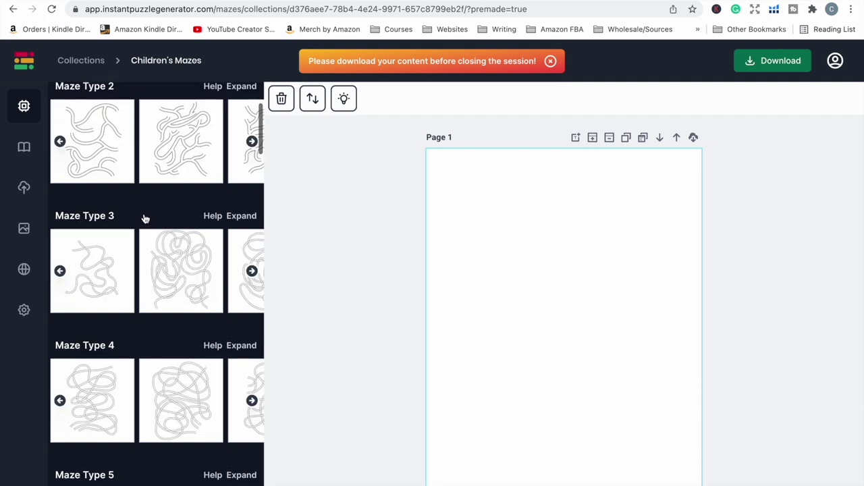
- Expand Maze Type 3 and add a looping path maze with three openings at its upper end to page 1
scroll(145, 218, "down", 1)
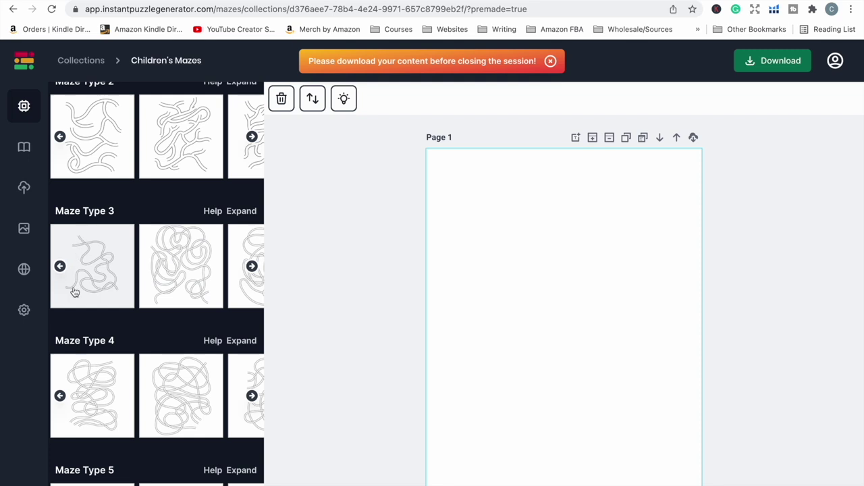
left_click(241, 211)
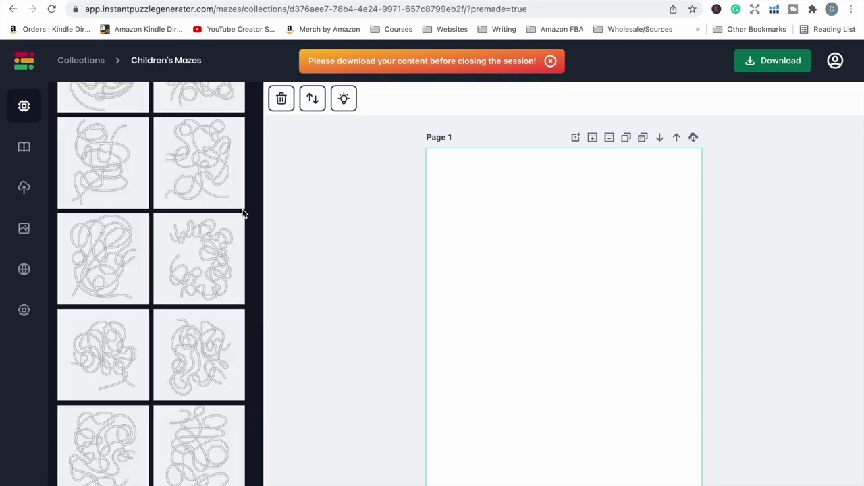
scroll(244, 214, "up", 5)
scroll(243, 214, "down", 5)
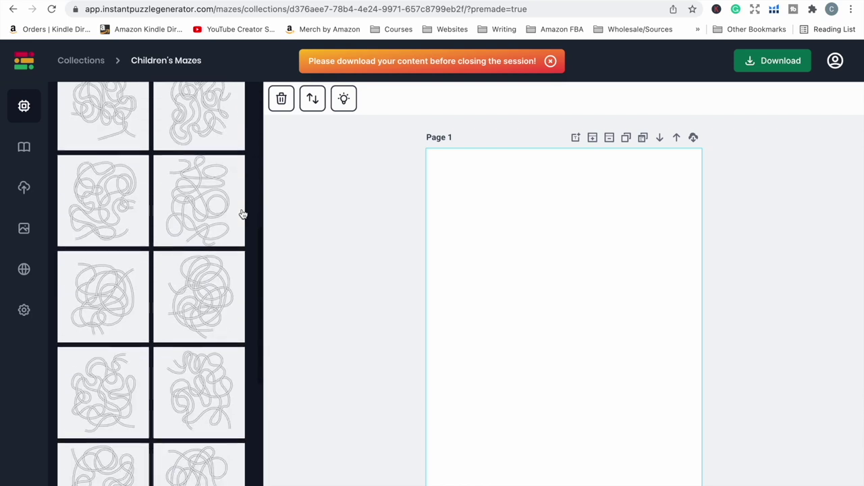
scroll(243, 214, "down", 1)
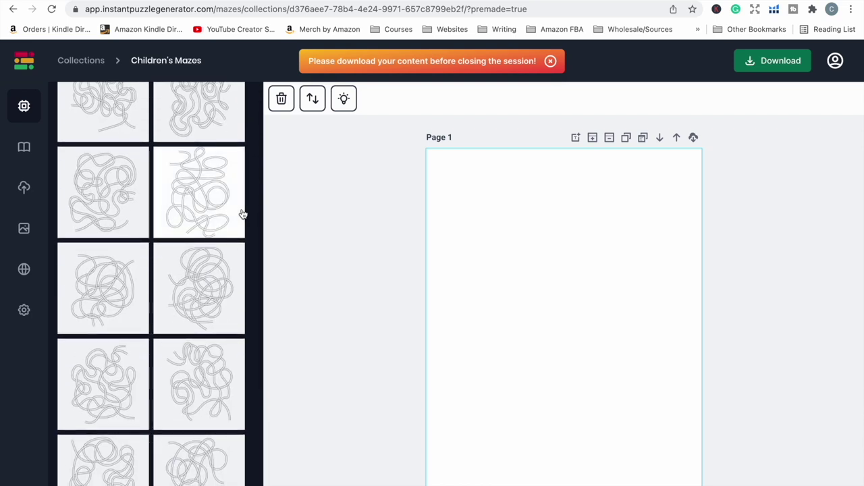
scroll(243, 214, "down", 3)
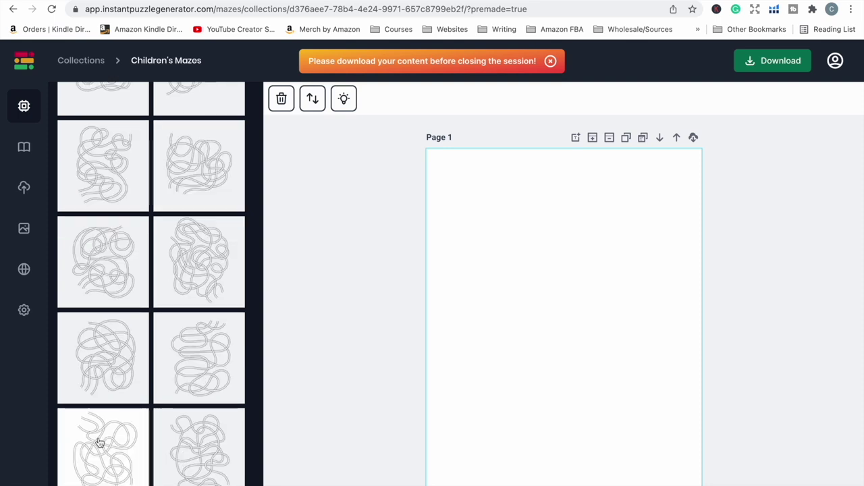
left_click(98, 443)
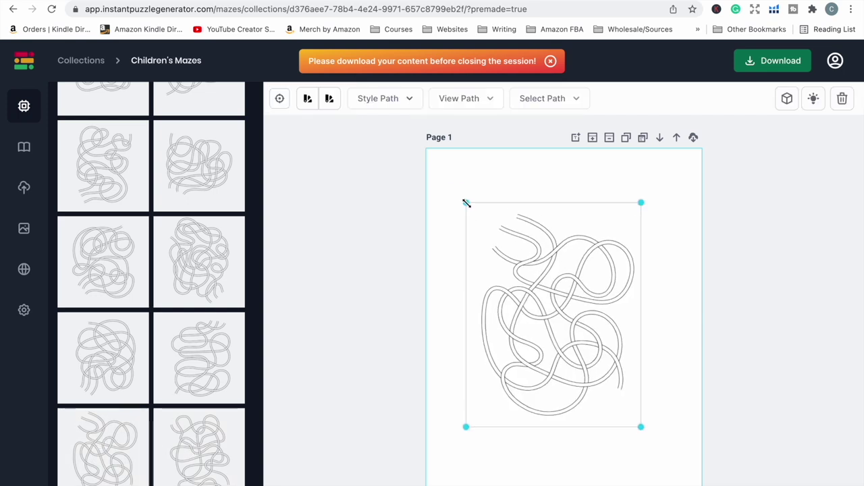
- Enlarge the maze on page 1 and position it in the middle of the page, leaving room at the corners for images
left_click(633, 452)
left_click(638, 424)
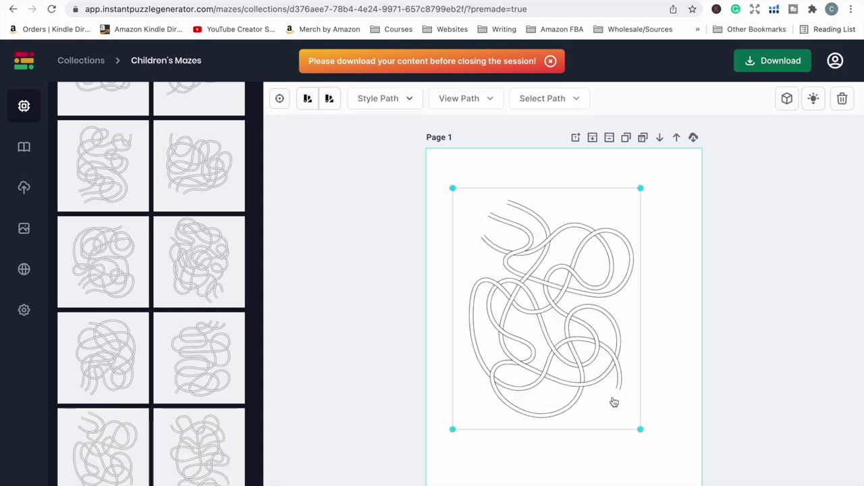
left_click_drag(640, 429, 668, 459)
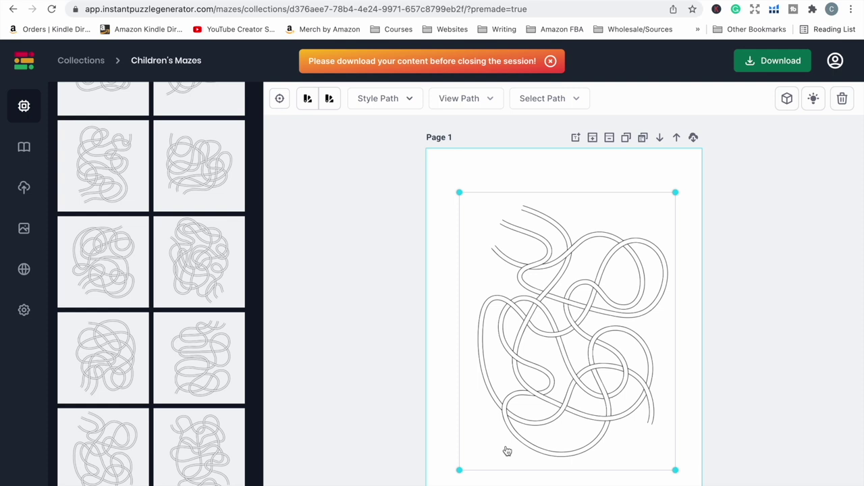
left_click(459, 196)
left_click_drag(517, 247, 516, 250)
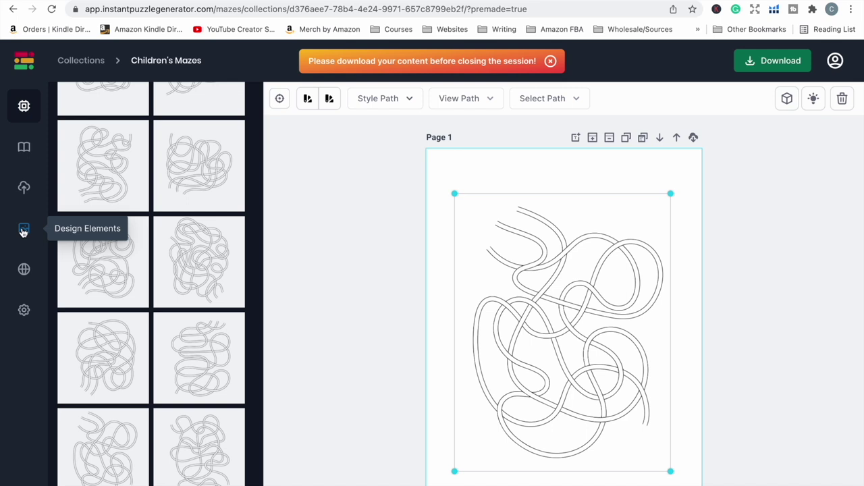
- Insert the uploaded grey striped bee image on page 1, shrink it and place it in the upper-left corner beside the maze openings
left_click(25, 190)
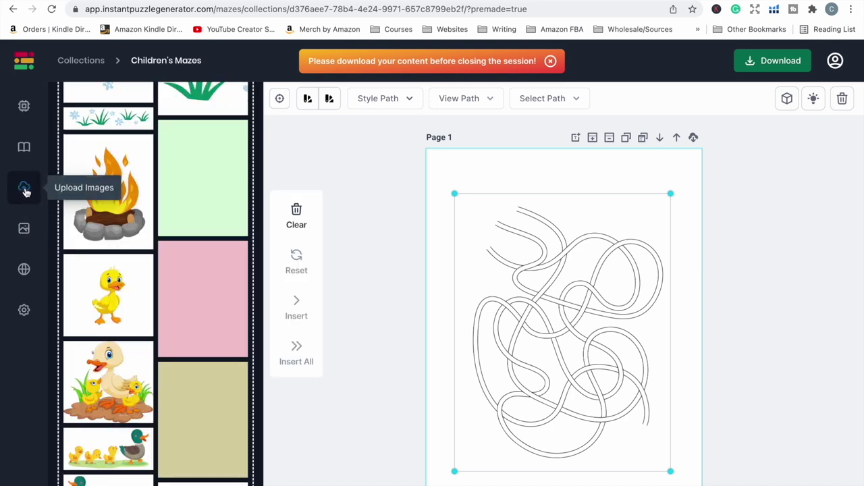
left_click(24, 190)
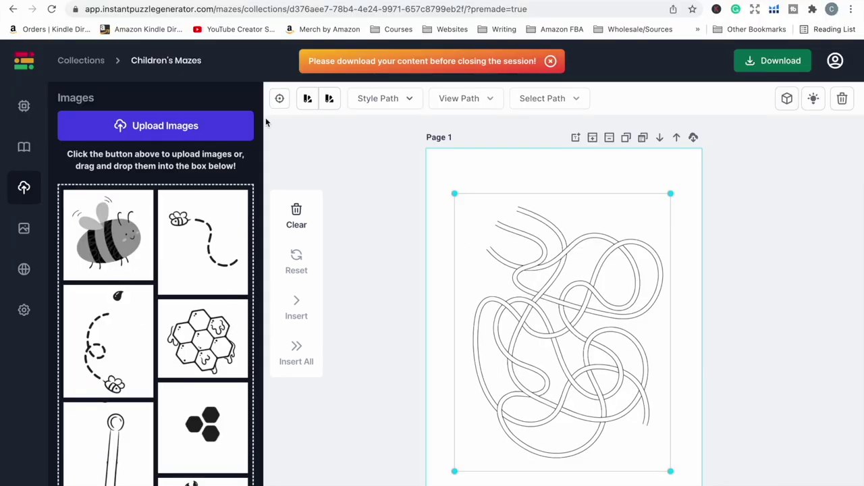
left_click(336, 157)
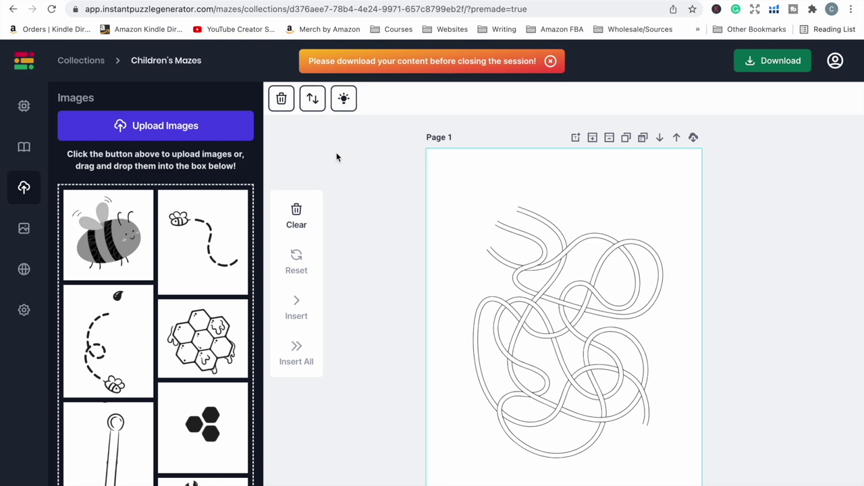
left_click(104, 224)
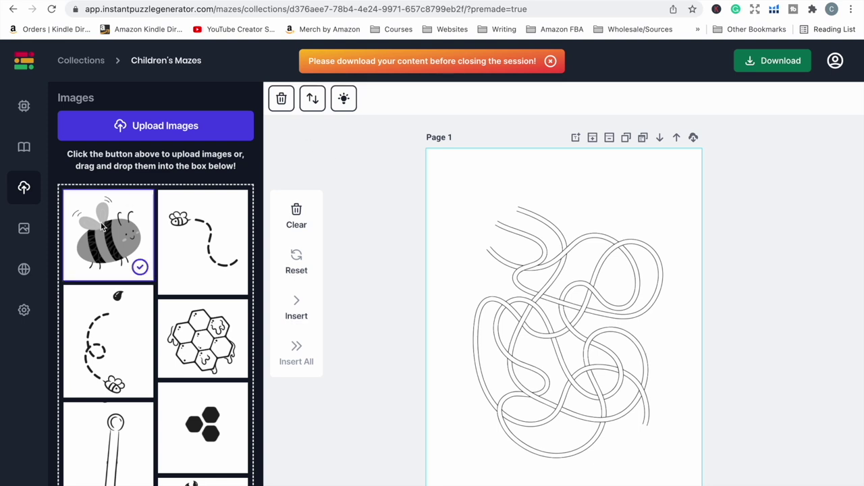
left_click(297, 307)
left_click(496, 223)
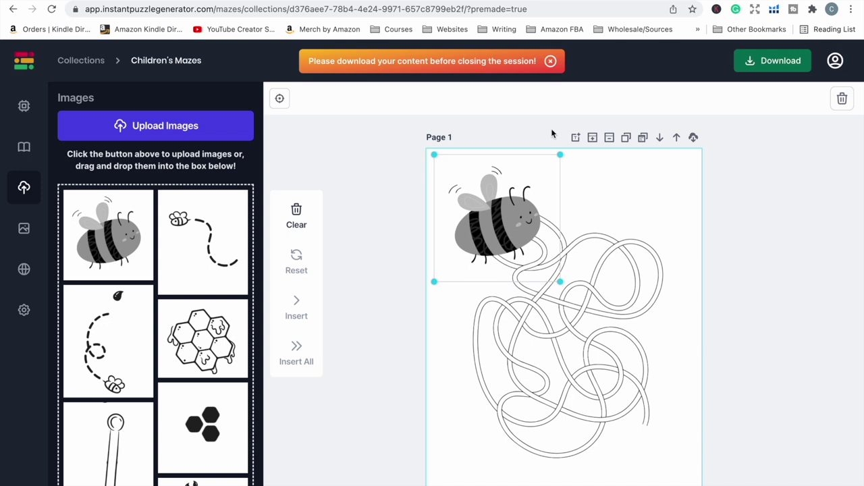
left_click_drag(558, 156, 529, 195)
left_click_drag(495, 261, 489, 213)
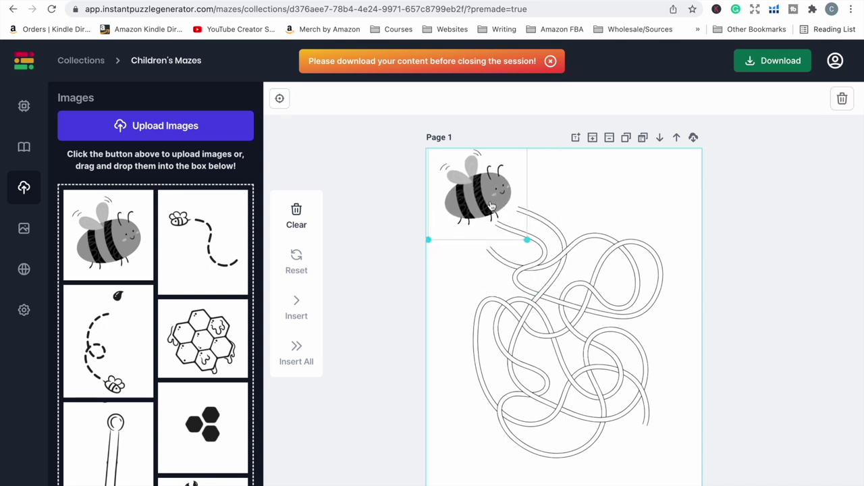
- Insert the uploaded beehive image, move it to the page's lower-right corner at the maze's exit, and resize it to fit there
scroll(186, 282, "down", 2)
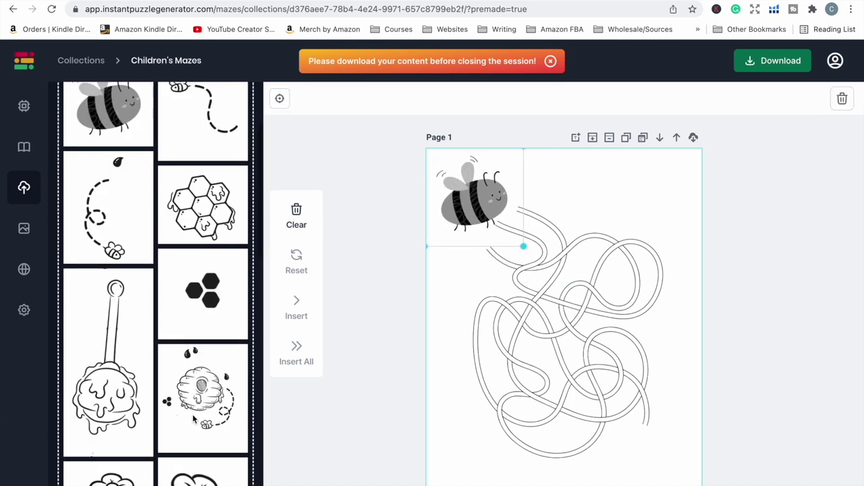
left_click(194, 420)
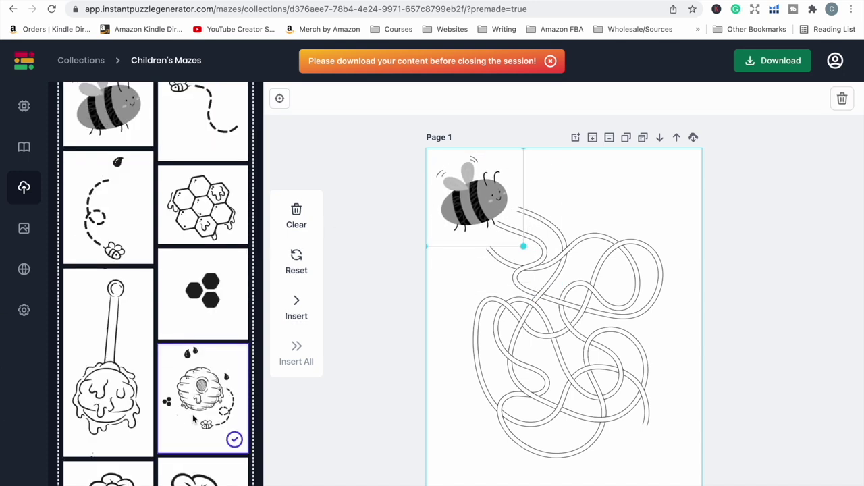
left_click(308, 297)
left_click_drag(480, 250, 632, 399)
scroll(657, 215, "down", 2)
left_click_drag(657, 215, 669, 282)
left_click_drag(578, 245, 602, 294)
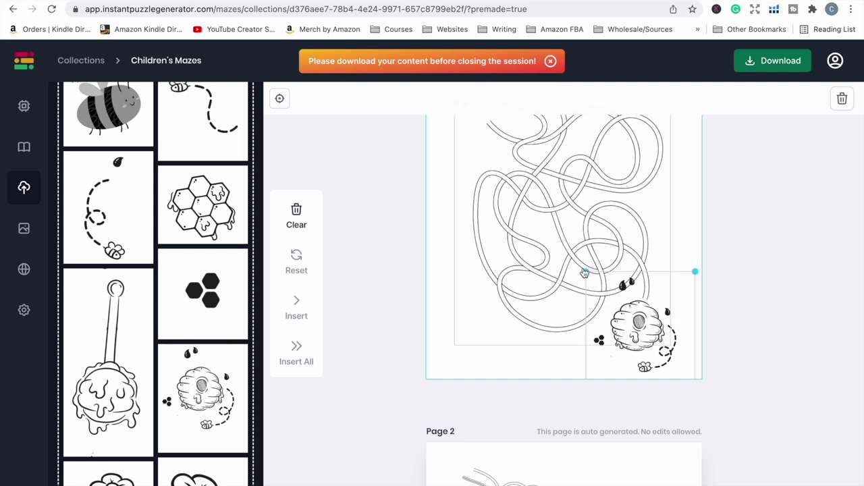
left_click_drag(585, 271, 575, 262)
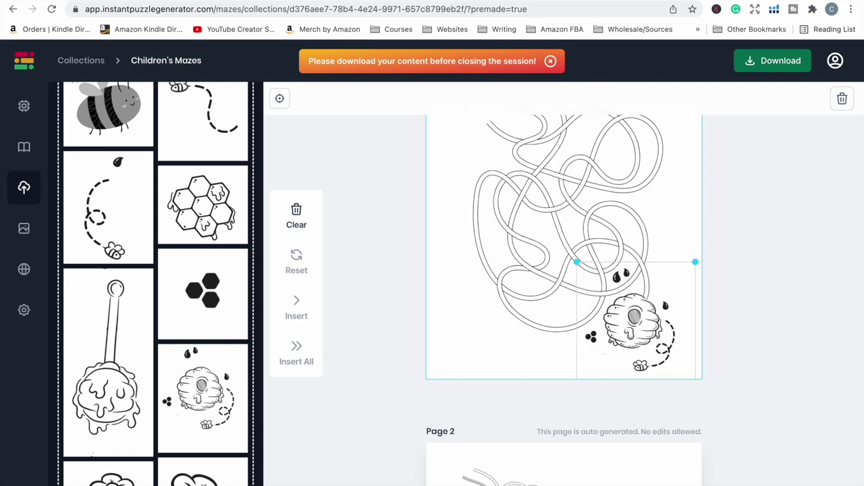
- Nudge the beehive image slightly to the left so the hive sits closer beneath the maze's exit
left_click(573, 282)
left_click_drag(616, 324, 612, 324)
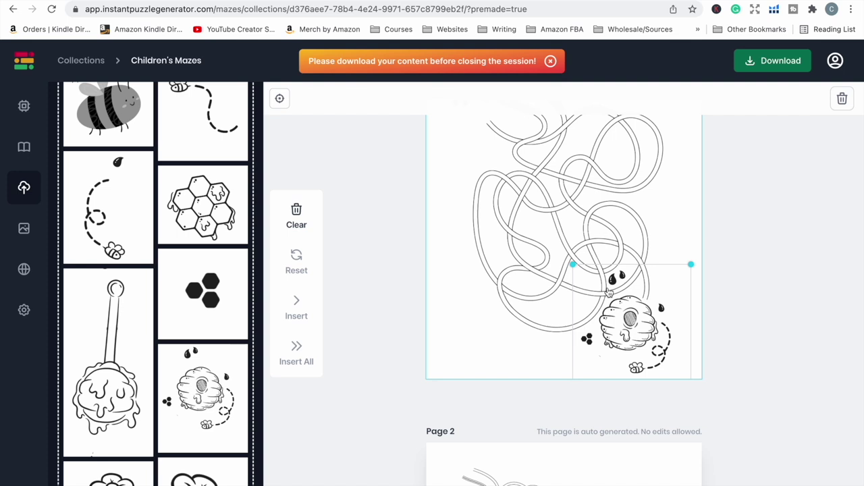
left_click_drag(609, 292, 608, 290)
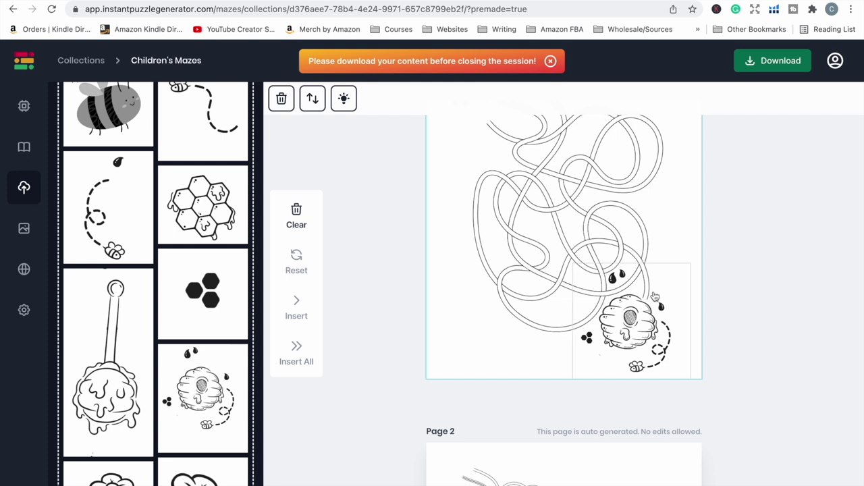
- Fine-tune the position and size of the bee, maze and beehive so the paths start beside the bee and end at the hive
scroll(655, 295, "up", 4)
left_click(490, 210)
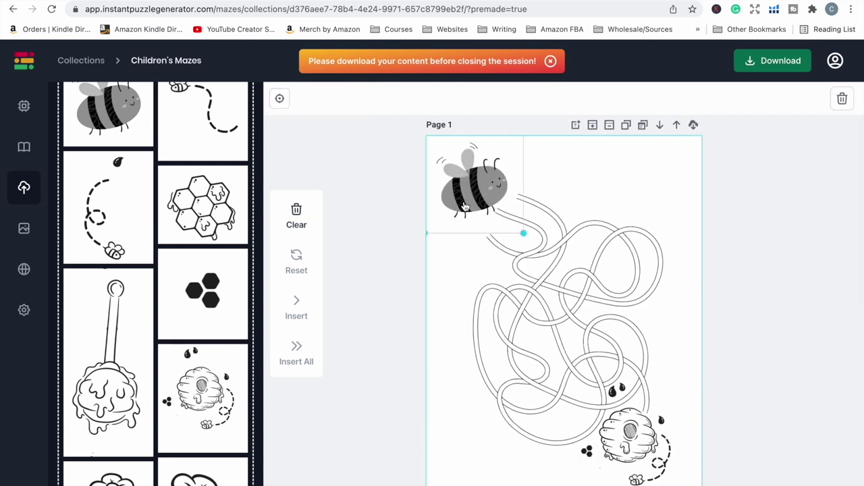
left_click(534, 277)
scroll(542, 287, "down", 3)
scroll(542, 287, "up", 3)
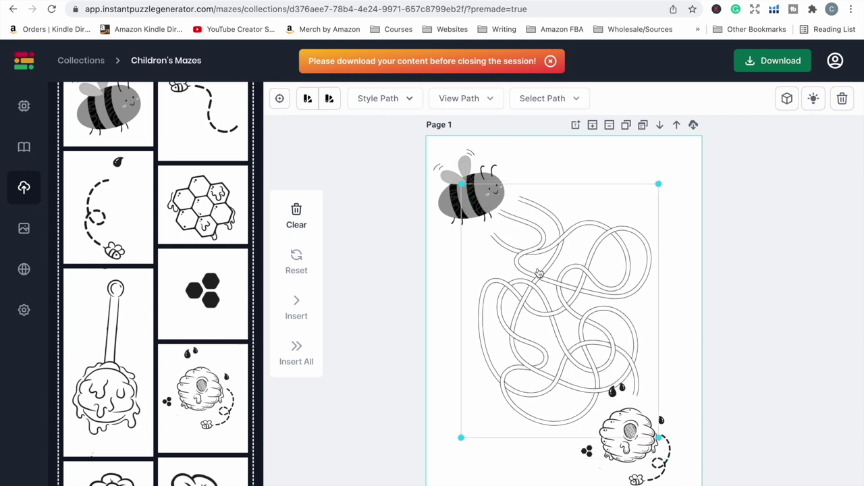
left_click(638, 386)
left_click_drag(638, 386, 643, 385)
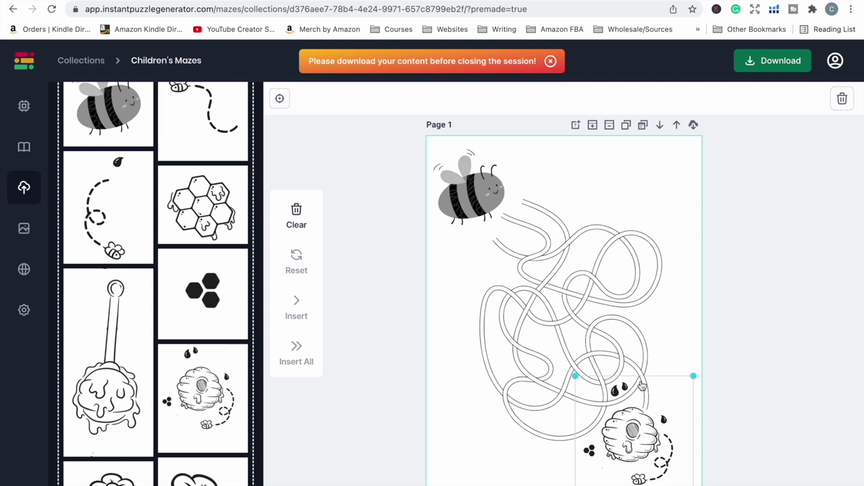
- Insert the honey dipper image on page 1, shrink it and place it along the page's right edge beside the maze
left_click(130, 345)
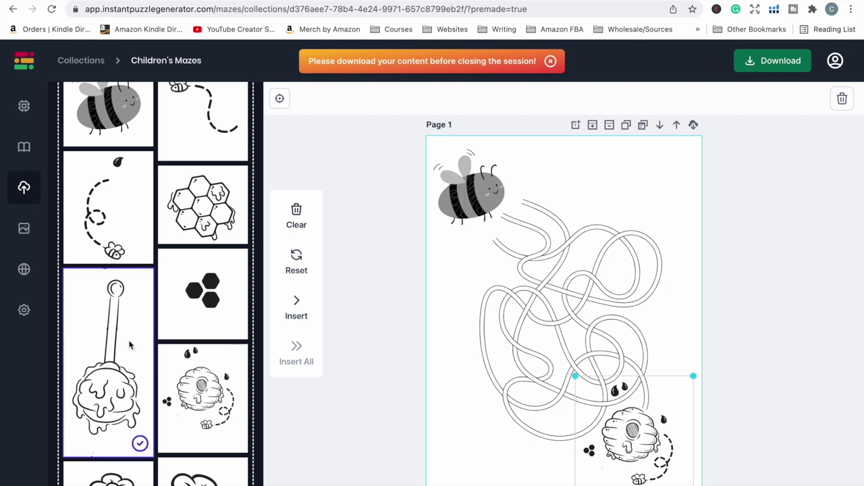
left_click(305, 305)
left_click_drag(491, 319, 670, 297)
left_click_drag(591, 138, 650, 245)
mouse_move(699, 314)
left_mouse_down()
mouse_move(706, 317)
mouse_move(688, 316)
mouse_move(687, 303)
left_mouse_up()
left_click_drag(639, 234, 644, 243)
left_click(722, 311)
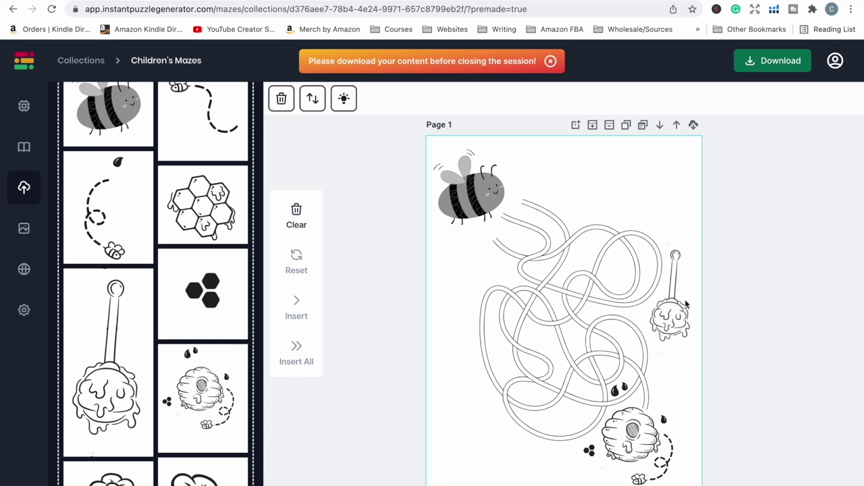
- Insert the dripping honeycomb image, shrink it and place it above the maze near the page's upper-right corner
left_click(246, 208)
left_click(297, 310)
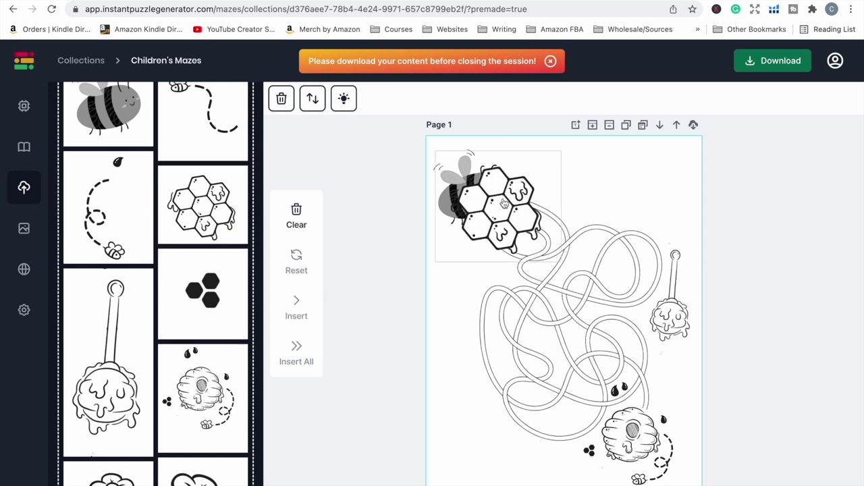
left_click_drag(482, 196, 603, 194)
left_click_drag(559, 148, 618, 197)
left_click_drag(659, 223, 643, 199)
left_click_drag(598, 168, 635, 206)
left_click(655, 178)
left_click(634, 209)
left_click_drag(654, 175, 665, 164)
left_click_drag(643, 195, 636, 196)
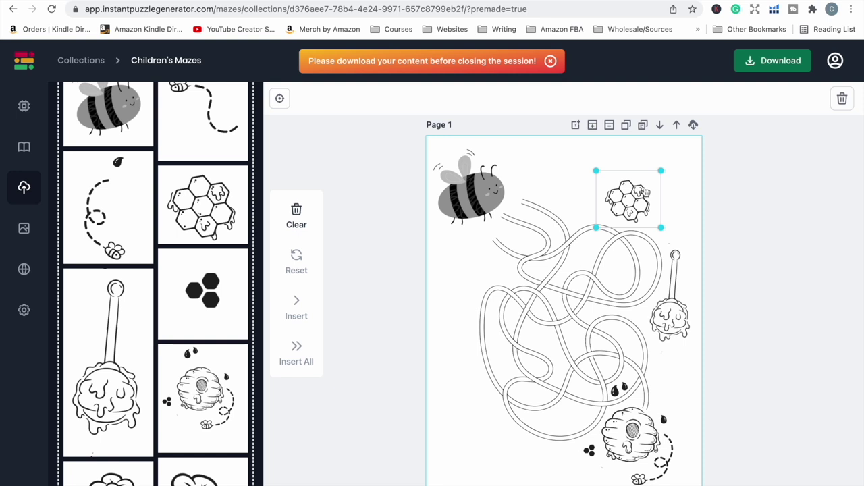
- Add a second honeycomb image, slightly larger than the first, in the lower-left area of page 1 beside the maze
left_click(295, 300)
left_click_drag(548, 159, 510, 377)
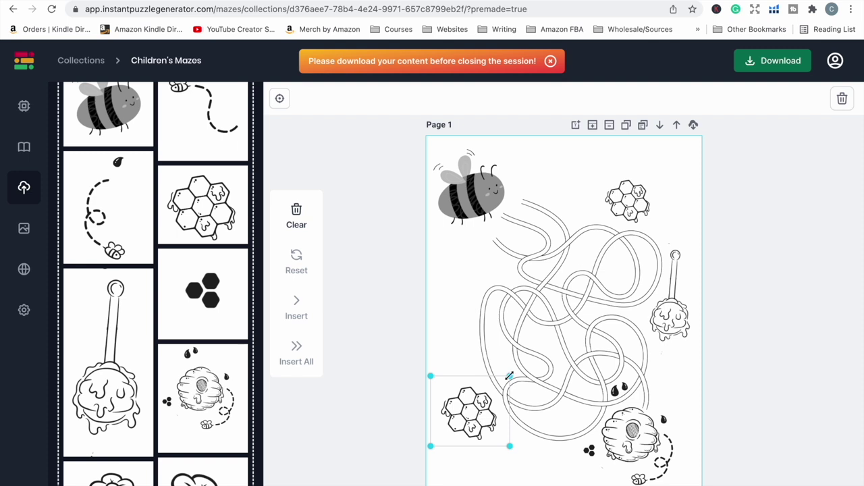
left_click_drag(510, 375, 507, 378)
left_click_drag(474, 405, 479, 409)
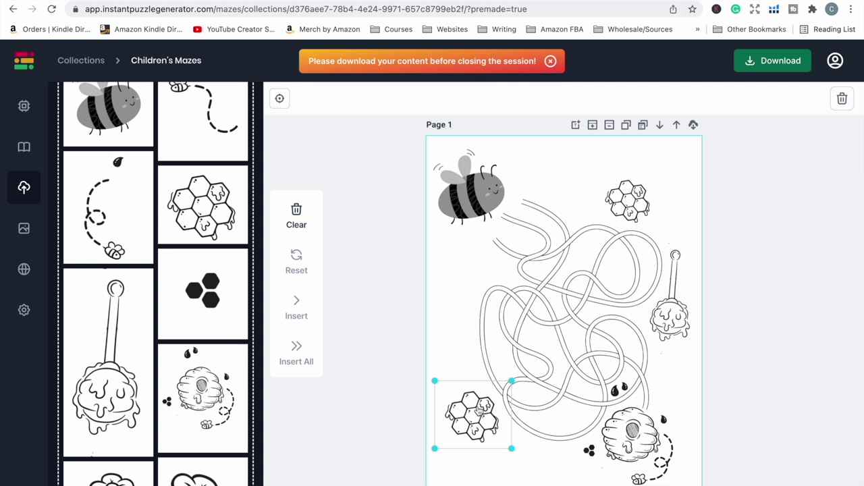
left_click_drag(478, 408, 479, 403)
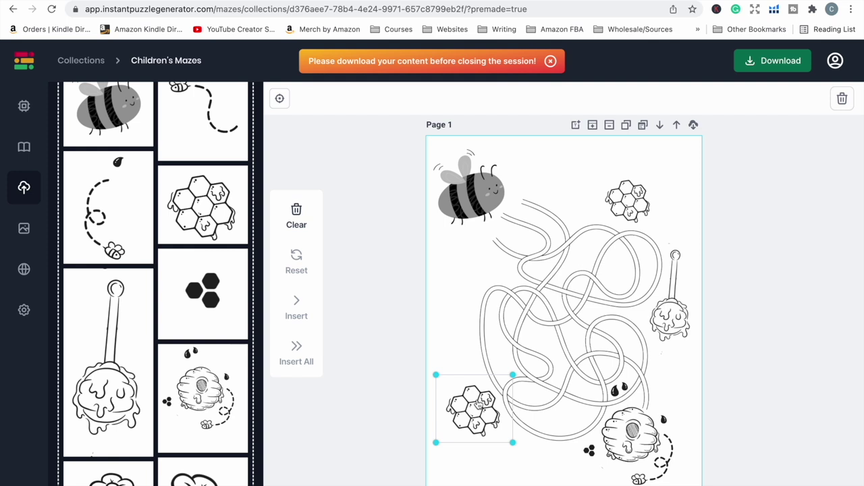
- Insert the image of a small bee with a looping dashed trail and drop, shrink it and place it left of the maze
left_click(128, 215)
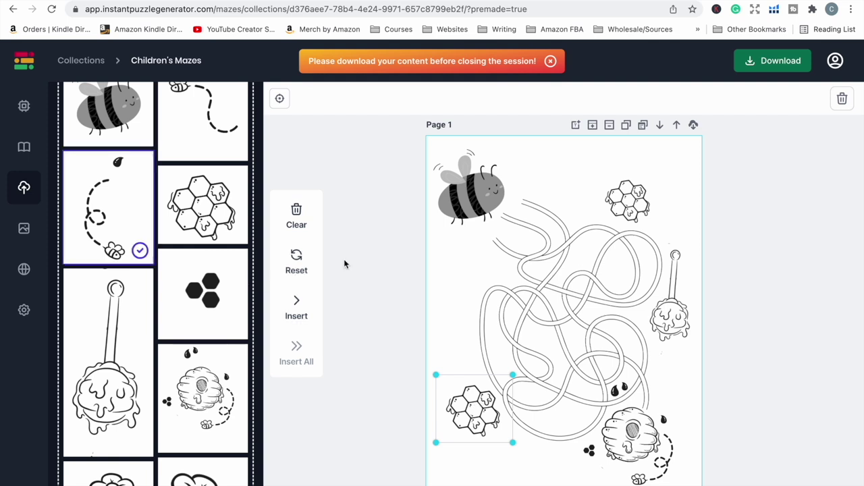
left_click(297, 309)
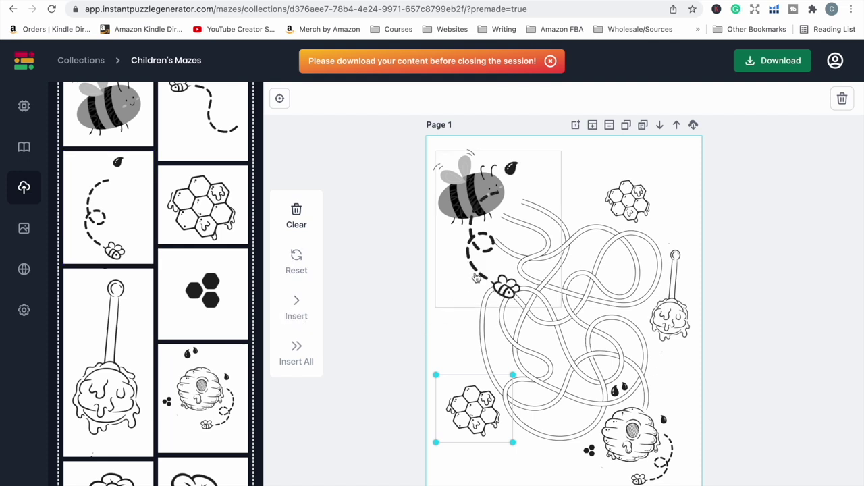
left_click_drag(477, 278, 449, 325)
left_click_drag(532, 201, 487, 262)
mouse_move(467, 311)
left_mouse_down()
mouse_move(482, 310)
mouse_move(471, 314)
left_mouse_up()
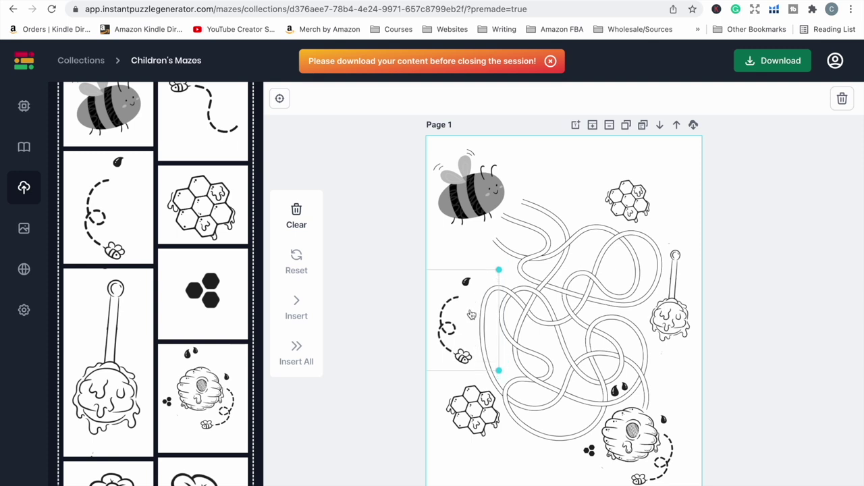
- Insert the black three-hexagon image, shrink it and place it left of the maze just below the openings
left_click(196, 317)
left_click(295, 306)
left_click_drag(560, 150, 493, 223)
left_click_drag(472, 258, 500, 274)
- Add two smaller three-hexagon images, one inside the maze's left loops and one above the maze beside the upper honeycomb
left_click(206, 306)
left_click(296, 305)
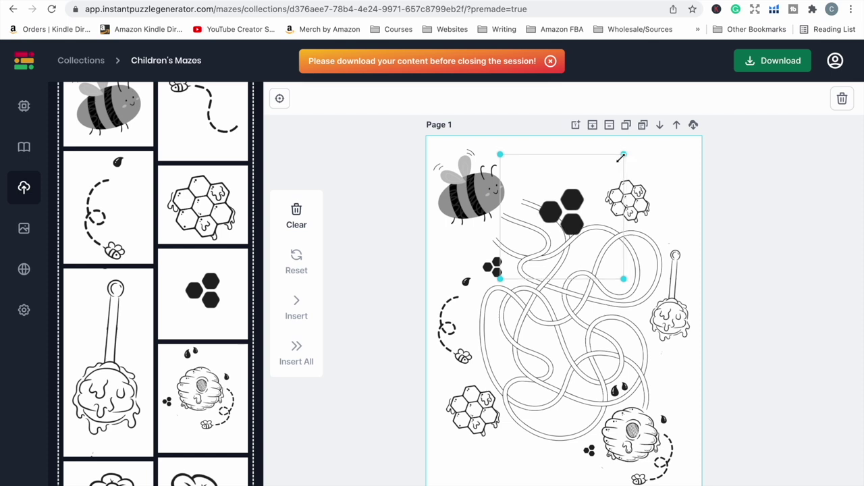
left_click_drag(623, 150, 563, 222)
left_click(527, 267)
left_click_drag(527, 267, 543, 346)
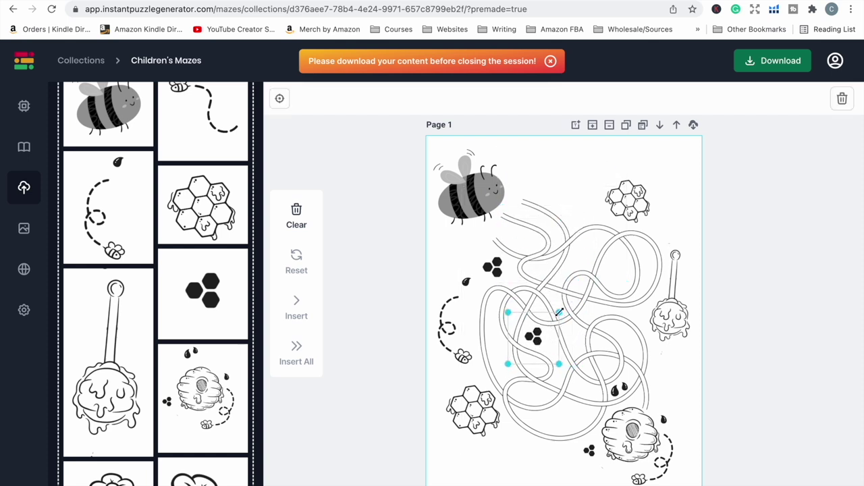
left_click_drag(203, 294, 563, 208)
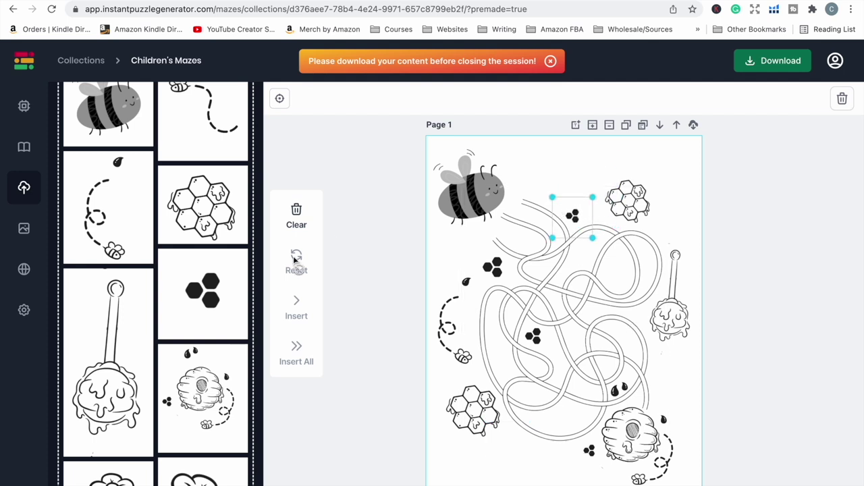
- Insert a rounded-petal flower image, shrink it and place it directly below the large grey bee
left_click(290, 312)
left_click_drag(549, 167, 481, 247)
left_click(470, 253)
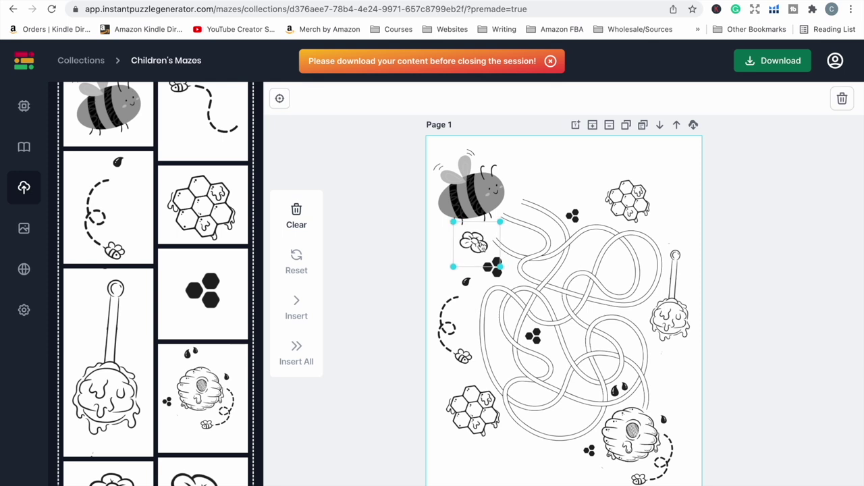
- Insert another small rounded-petal flower and place it inside the lowest loop of the maze, left of the beehive
scroll(122, 432, "down", 2)
left_click(121, 432)
left_click(296, 307)
left_click_drag(548, 330, 565, 418)
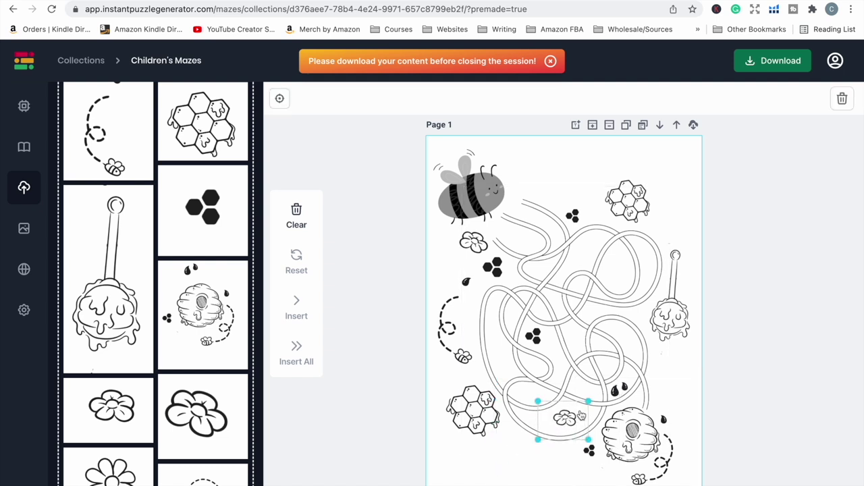
- Insert the daisy image, shrink it and place it inside the maze's upper-right loop
left_click(110, 473)
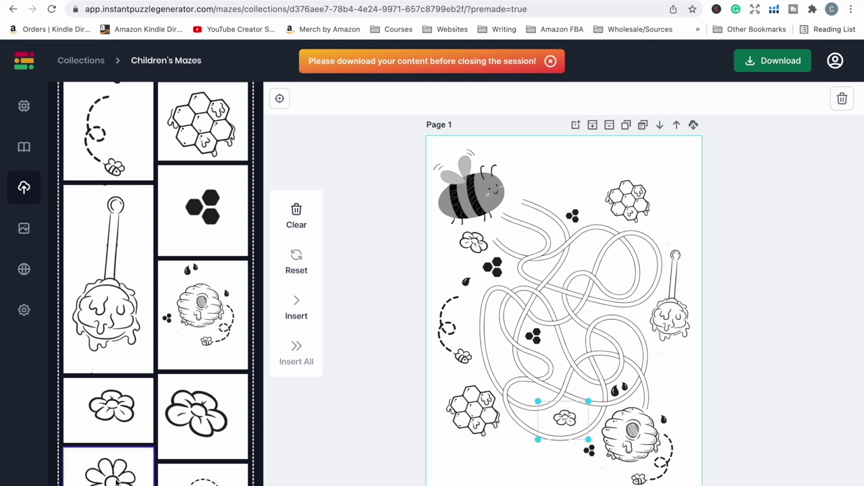
left_click(295, 311)
left_click_drag(534, 197, 621, 265)
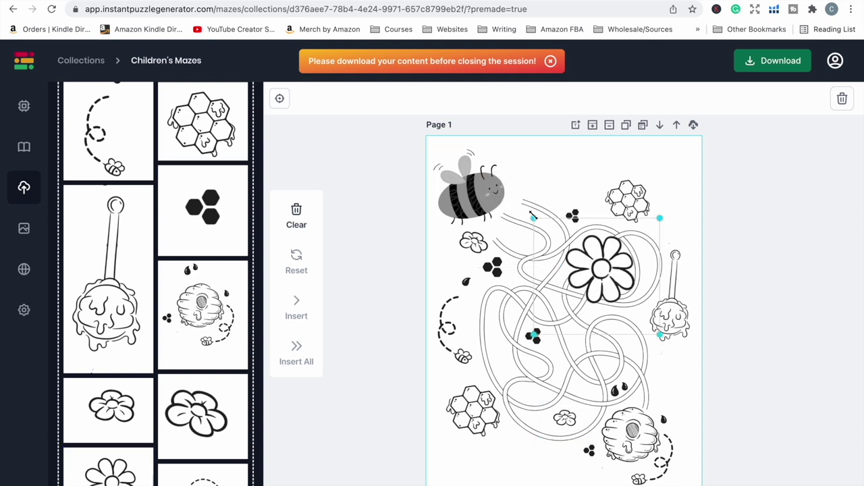
left_click_drag(533, 218, 618, 273)
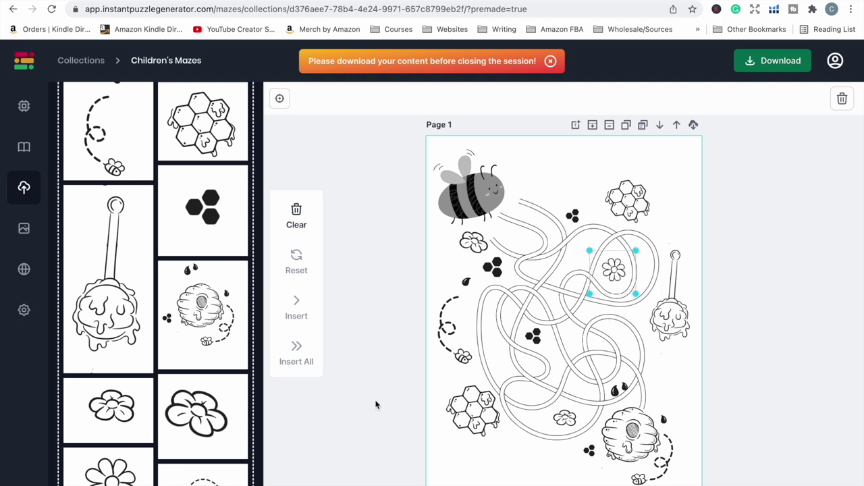
- Insert the bold rounded-petal flower, shrink it to a small size and place it inside the maze's lower-left loop
scroll(118, 424, "down", 2)
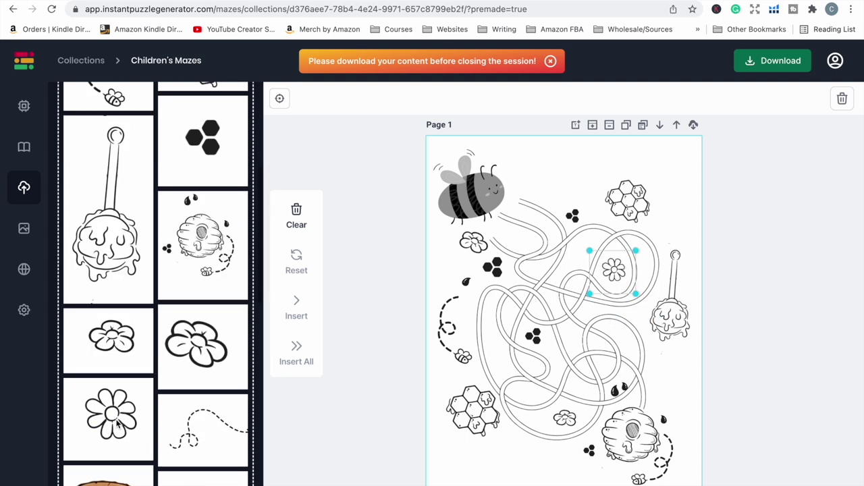
left_click(206, 342)
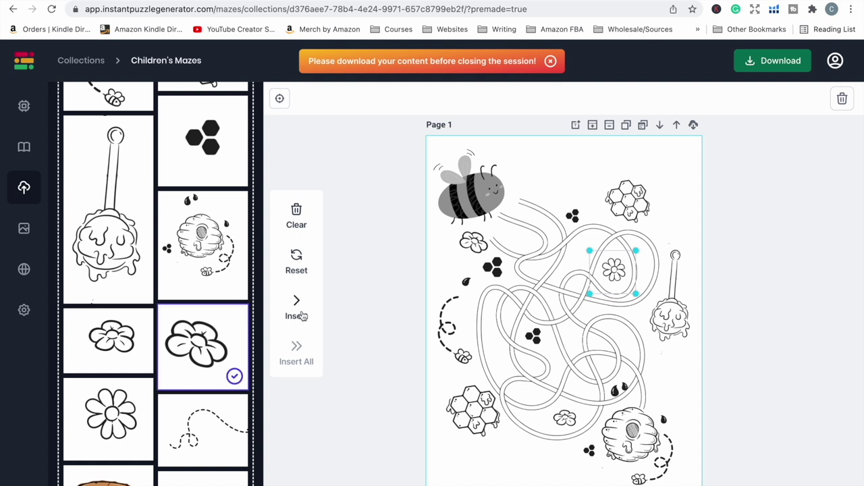
left_click(302, 314)
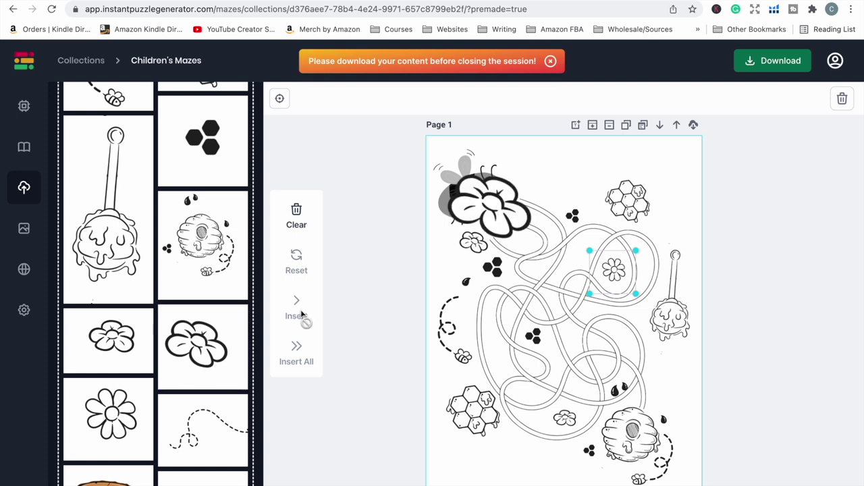
left_click_drag(490, 203, 554, 356)
left_click_drag(526, 328, 484, 348)
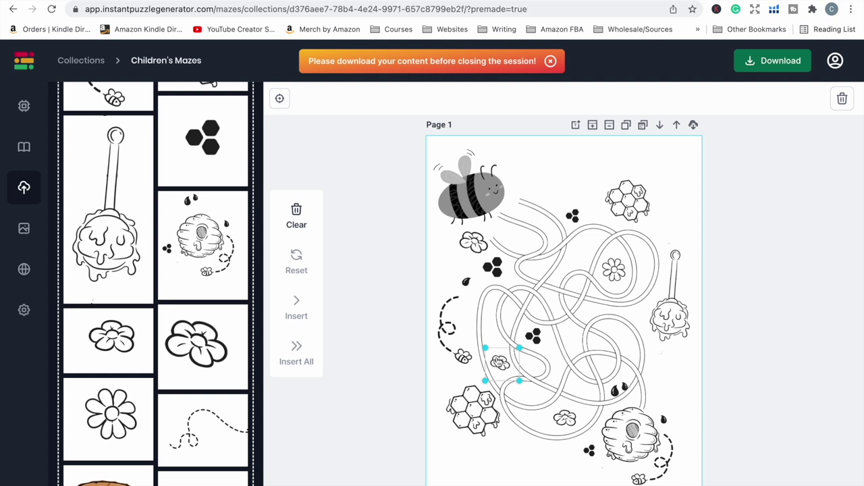
left_click_drag(519, 380, 517, 379)
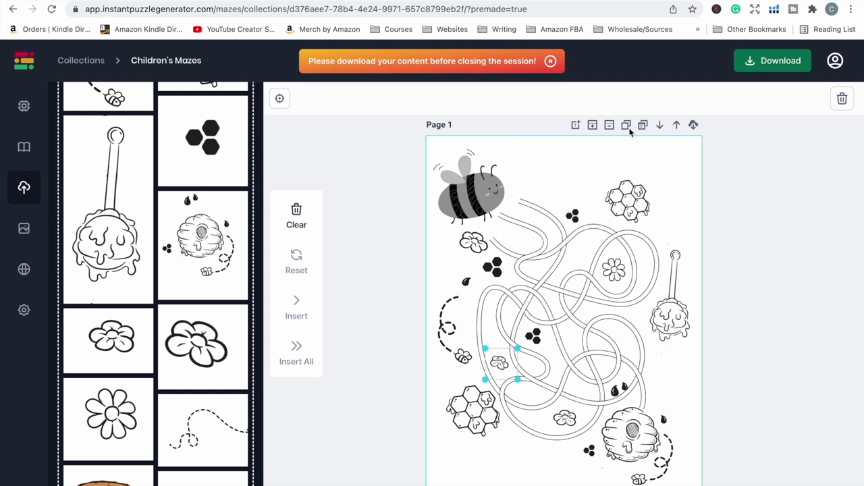
- Add the bee with the curved dashed trail in the page's upper-right corner, shrink it, and nudge the beehive up and left
scroll(188, 330, "up", 3)
scroll(188, 330, "up", 1)
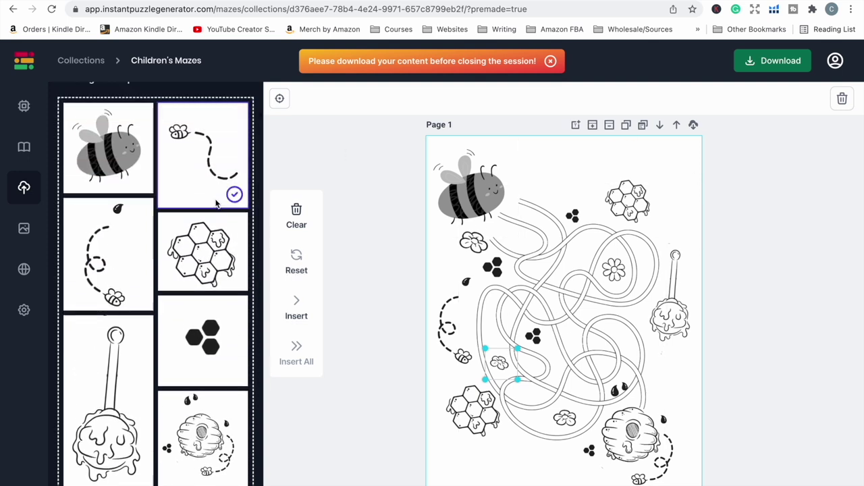
left_click_drag(203, 155, 672, 207)
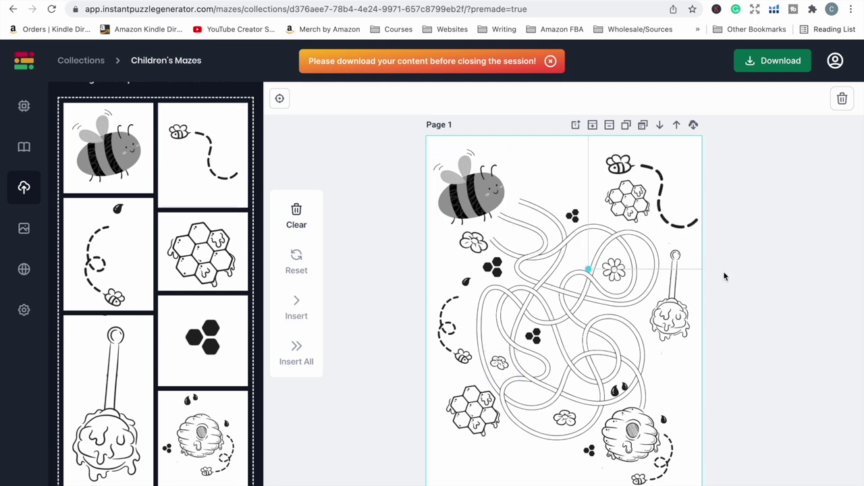
left_click_drag(580, 269, 600, 245)
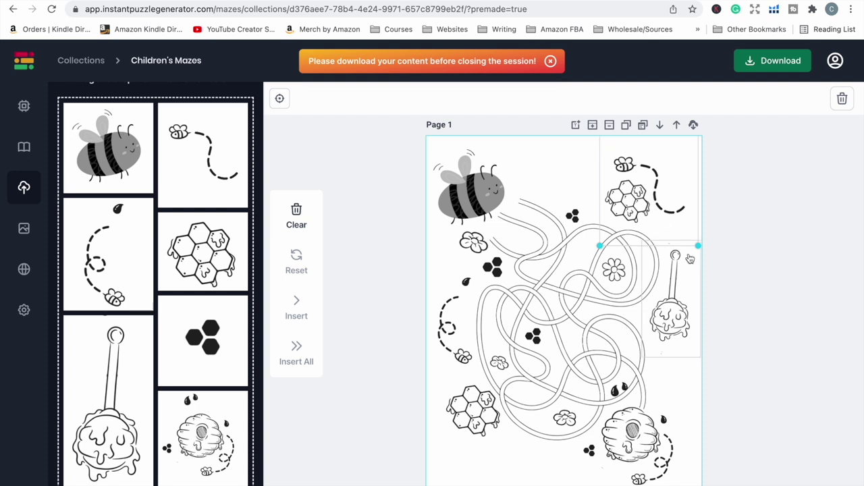
left_click(700, 397)
left_click_drag(635, 428, 632, 424)
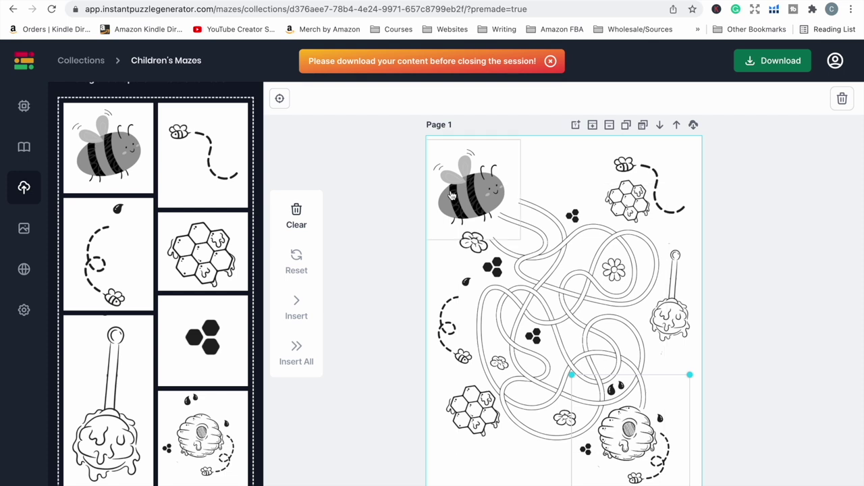
- Try sending a second bee image, placed over the maze's upper-left start, to the back, and remove that bee
left_click(111, 169)
left_click(296, 307)
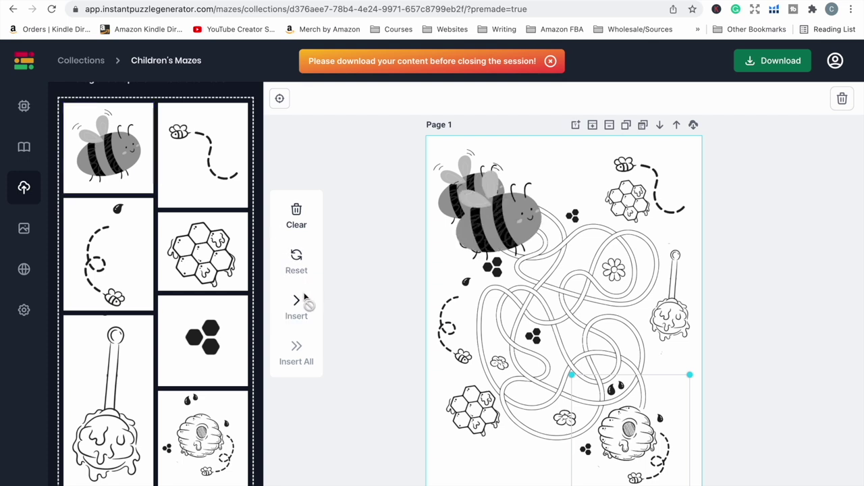
left_click_drag(503, 237, 533, 251)
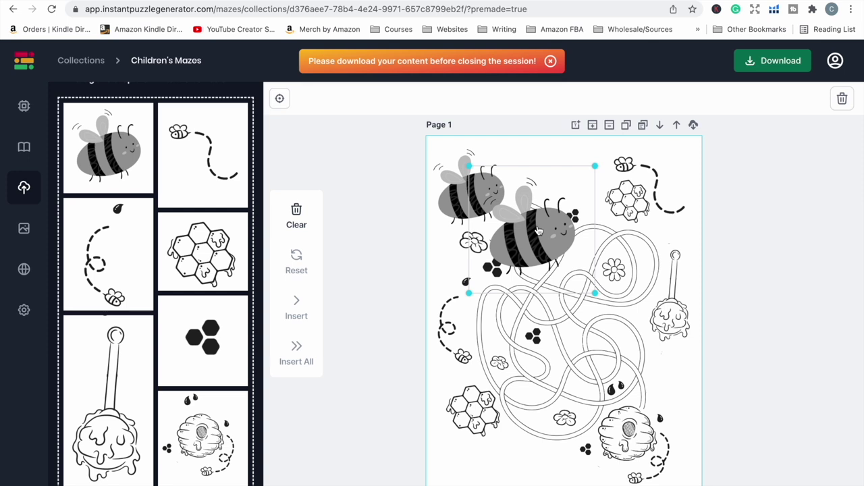
right_click(538, 230)
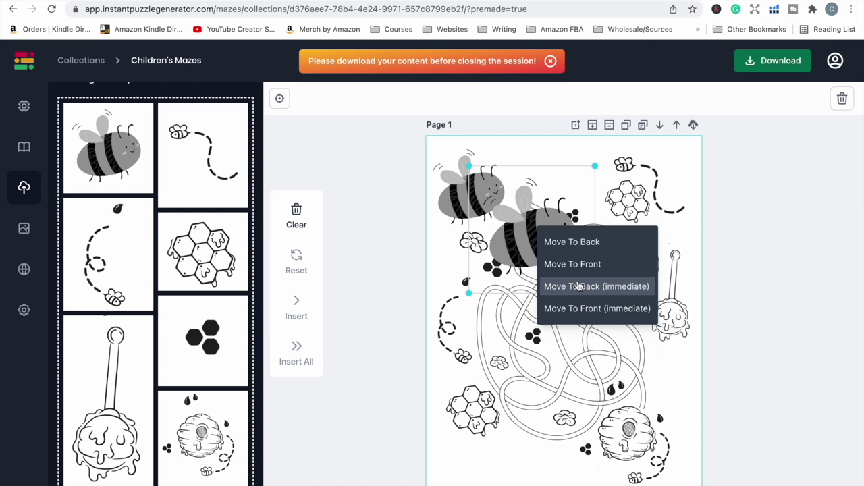
left_click(571, 241)
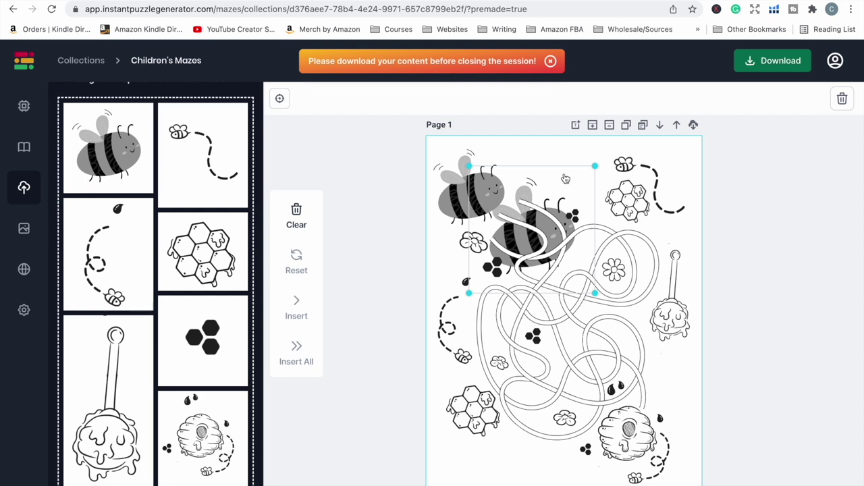
key("Delete")
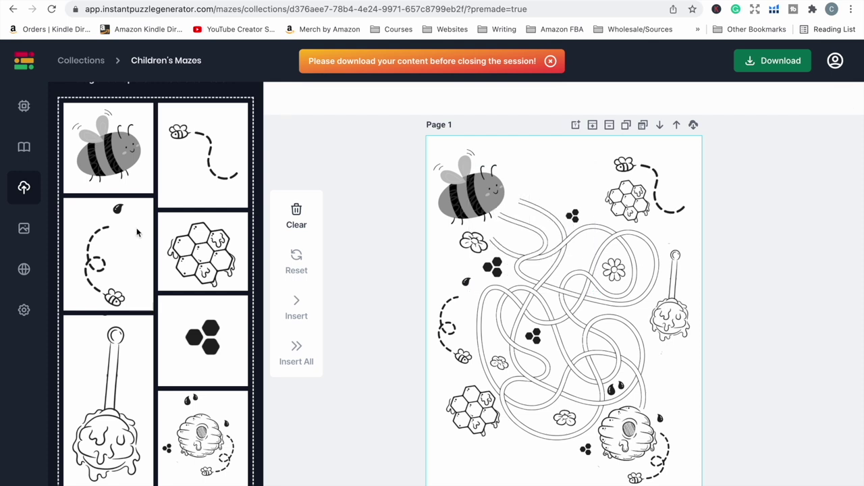
- Add a text box to page 1 and replace its placeholder with the title "BEE HAPPY"
left_click(576, 126)
double_click(564, 187)
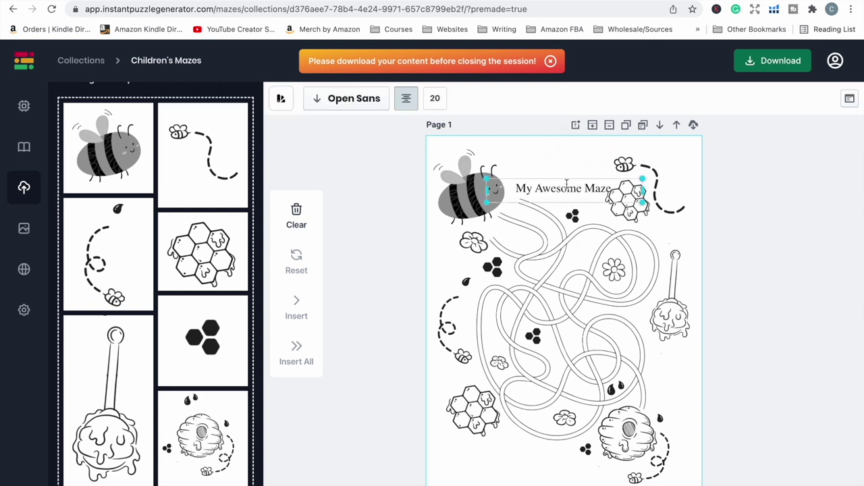
type("BEE HAPPY!")
key("BackSpace")
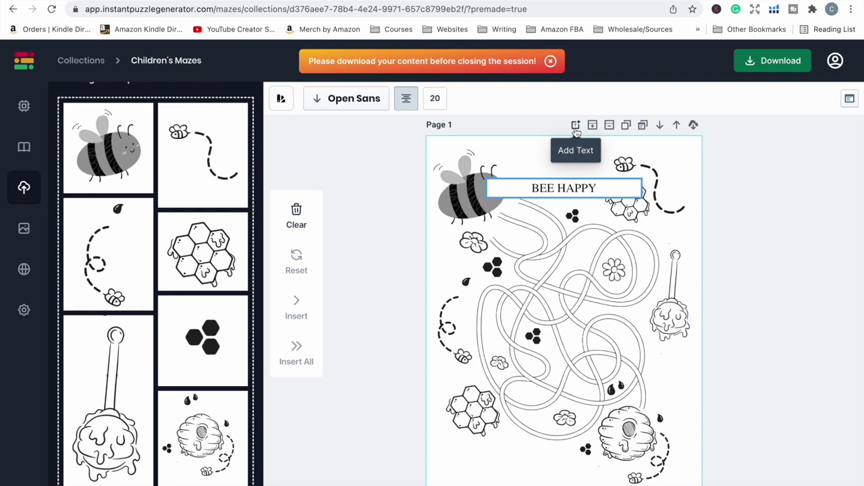
- Search the fonts for "barr" and set the "BEE HAPPY" title to Barriecito Regular
left_click(350, 99)
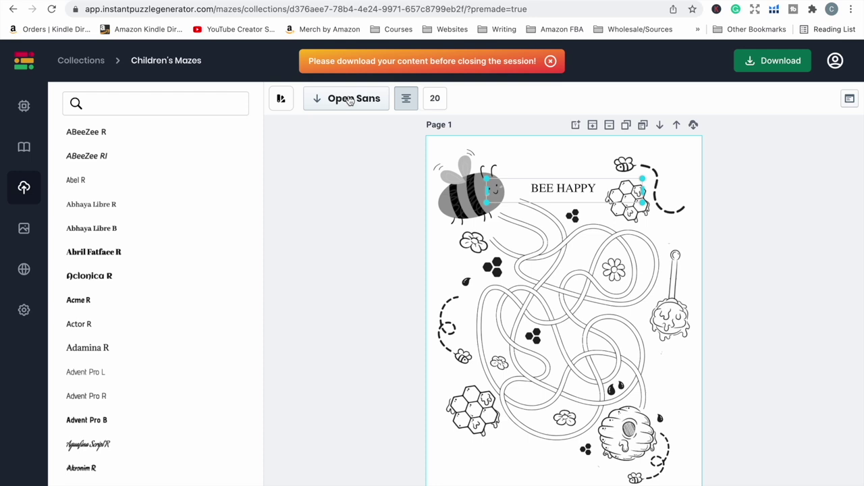
scroll(131, 151, "down", 20)
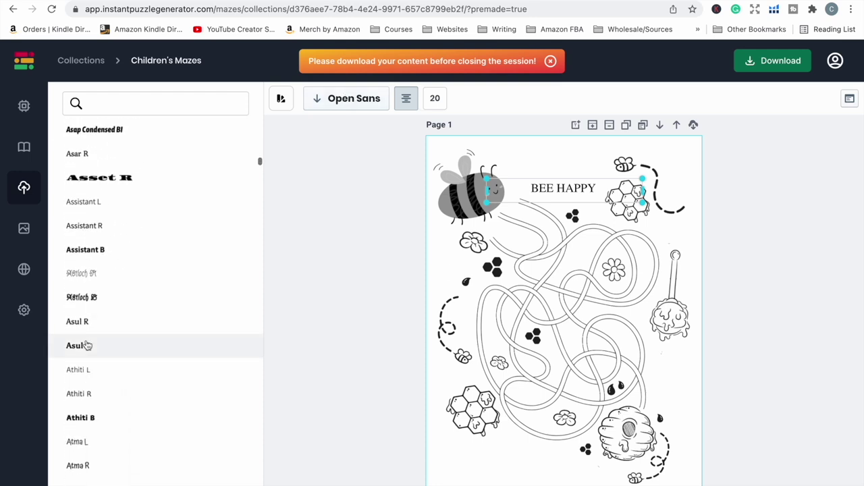
scroll(104, 255, "down", 6)
scroll(105, 255, "down", 6)
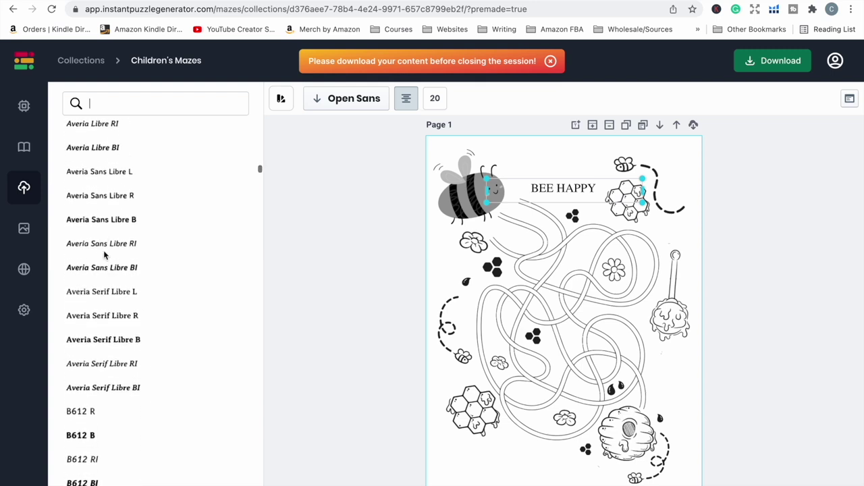
scroll(104, 253, "down", 8)
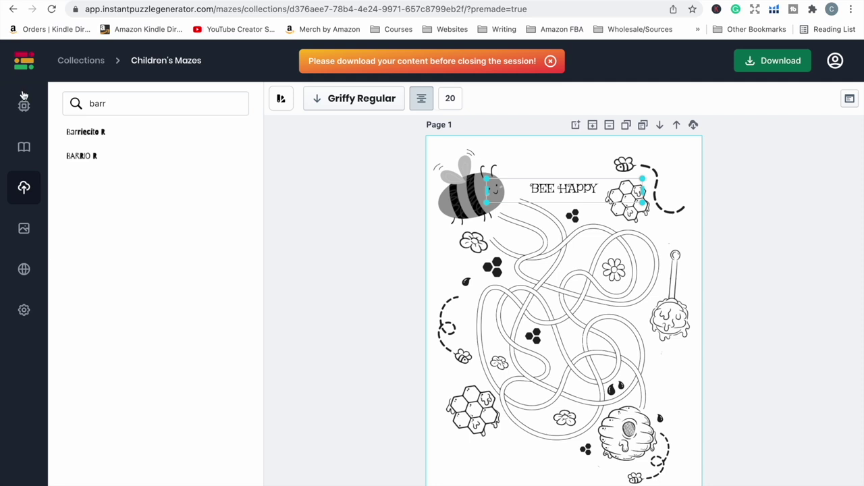
left_click(85, 132)
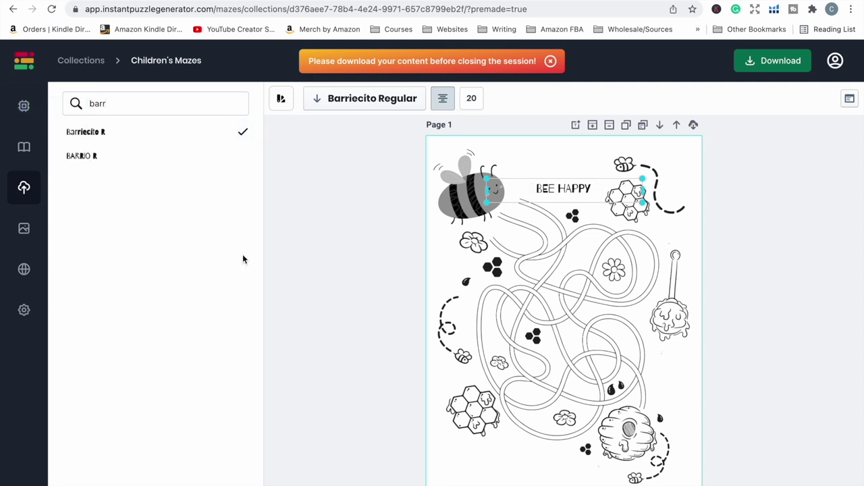
- Enlarge the "BEE HAPPY" title to size 35.20 and position it above the maze, between the large bee and the trailing bee
left_click_drag(488, 184, 442, 152)
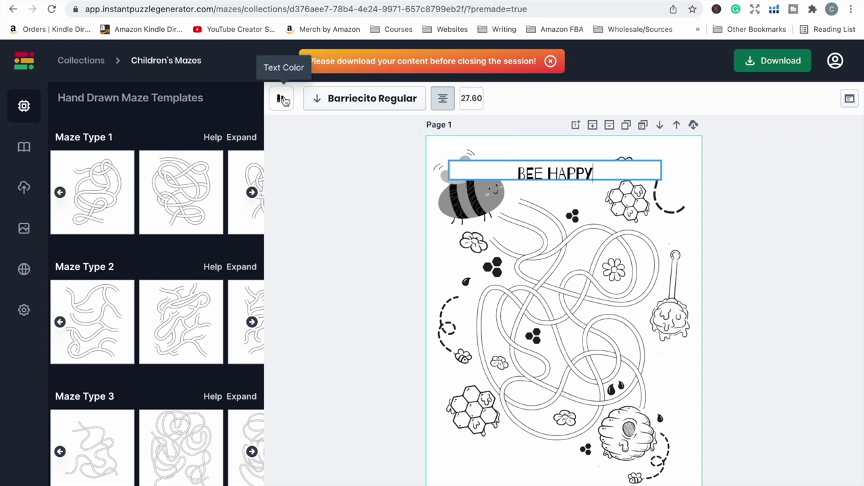
left_click(577, 177)
left_click_drag(577, 177, 583, 170)
left_click_drag(672, 188, 702, 205)
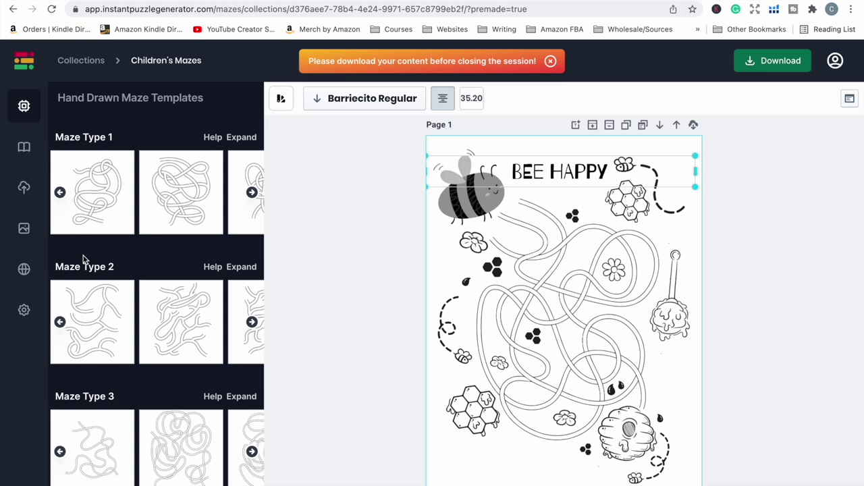
- Add a second text box below the maze reading "Can you help the bee find its way back to the hive?"
left_click(575, 124)
left_click_drag(570, 191, 508, 465)
double_click(508, 466)
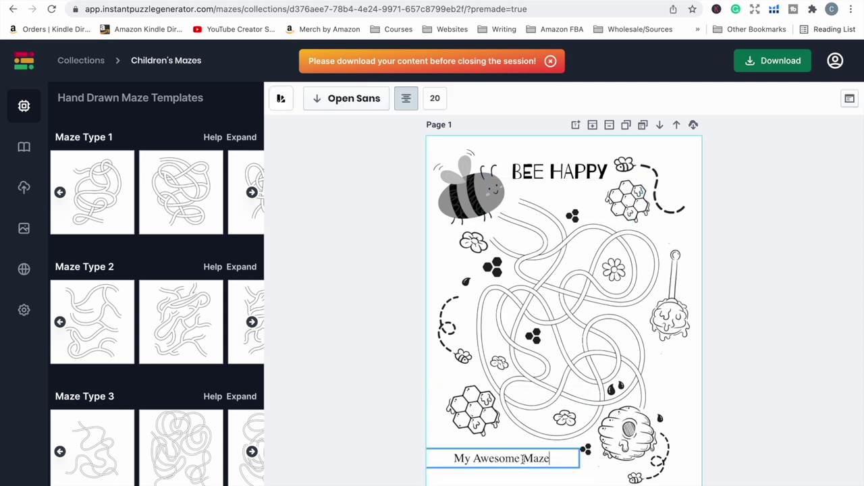
key("ctrl+a")
type("Can you he")
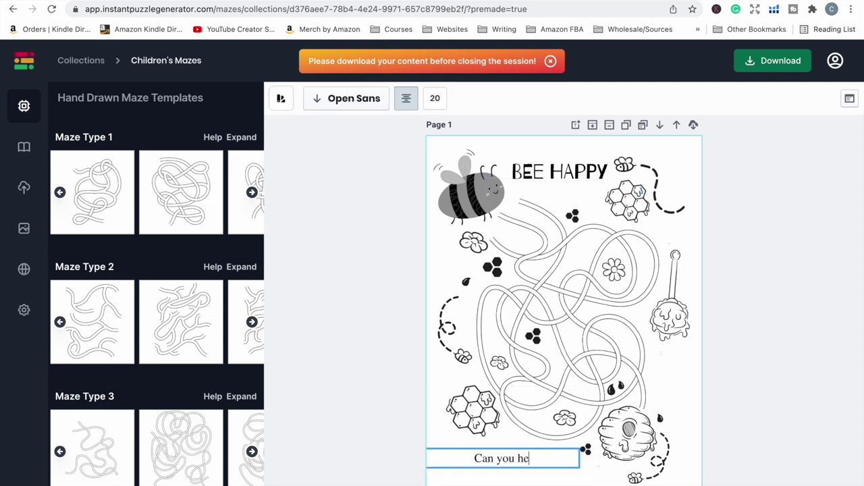
type("lp the bee find ")
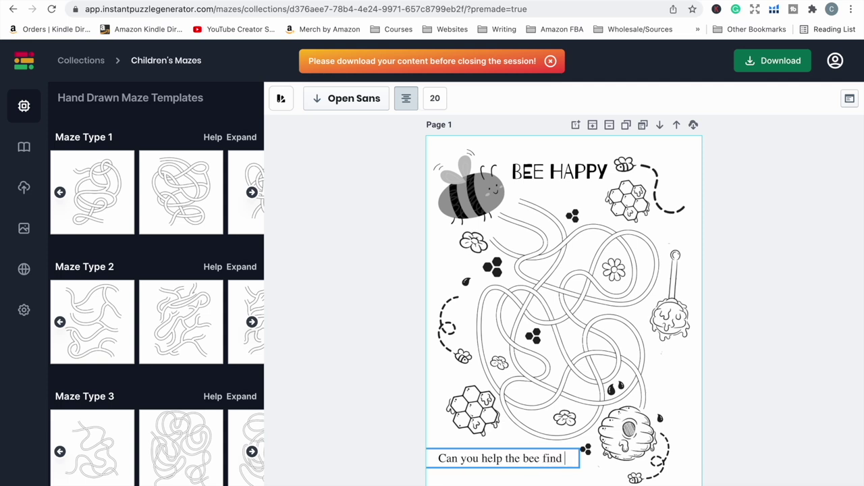
type("its way back to the hive?")
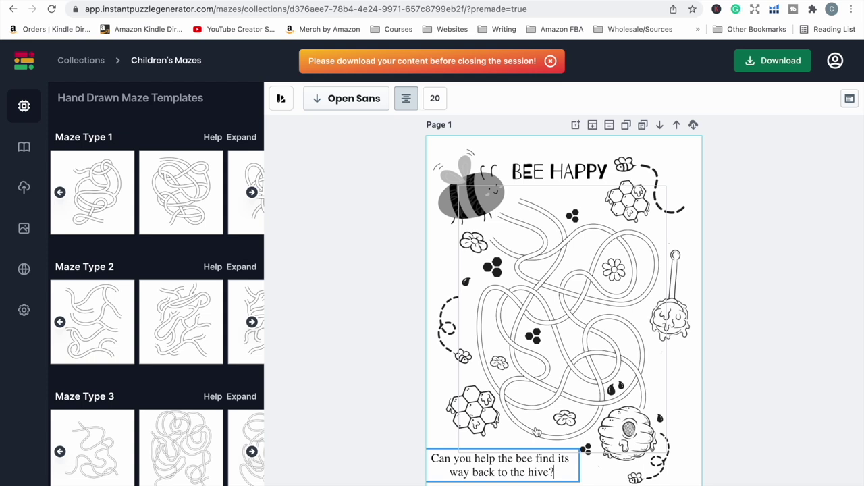
- Set the question below the maze to Griffy Regular and adjust its position at the foot of the page
left_click(365, 96)
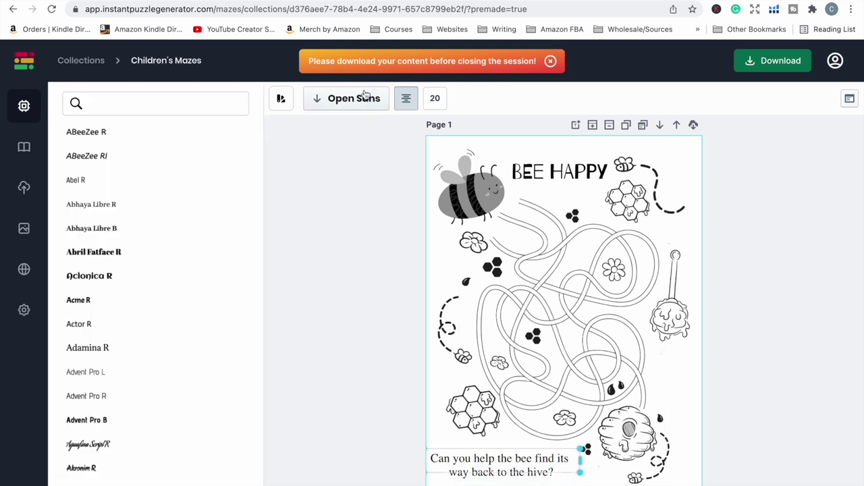
left_click(157, 101)
type("griff")
left_click(98, 131)
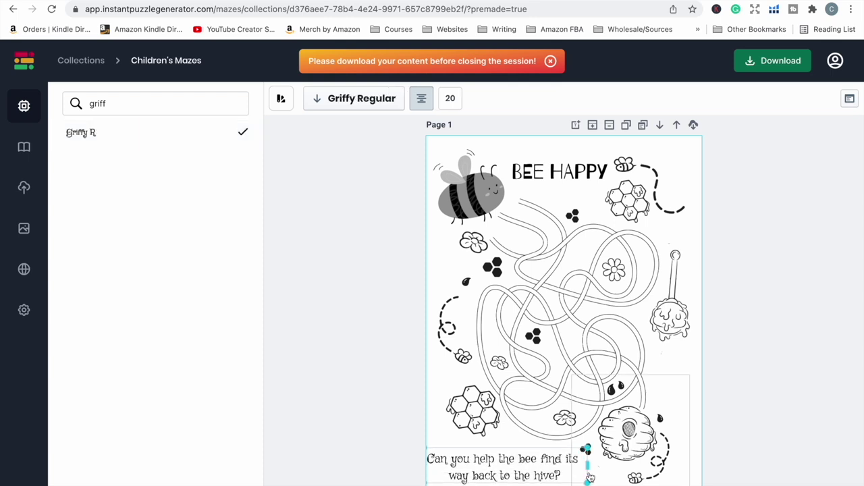
left_click_drag(570, 469, 564, 468)
left_click(558, 464)
left_click(781, 417)
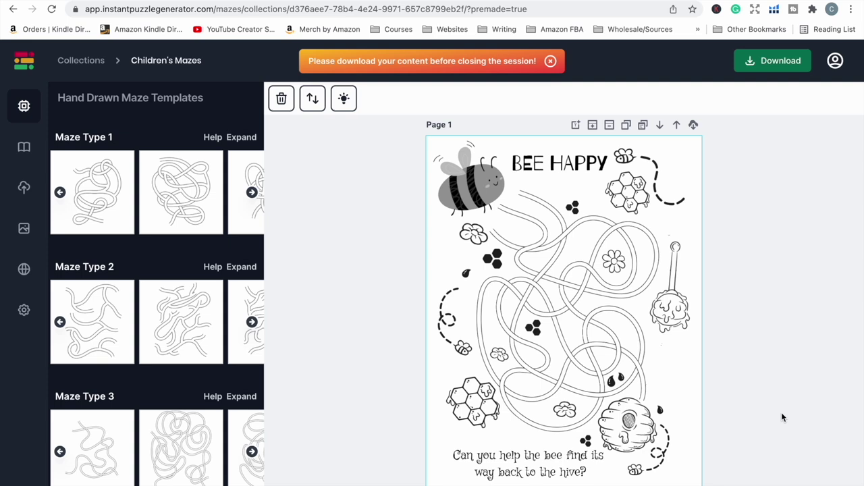
- Add a blank page after page 1 and review the auto-generated solution page
left_click(592, 126)
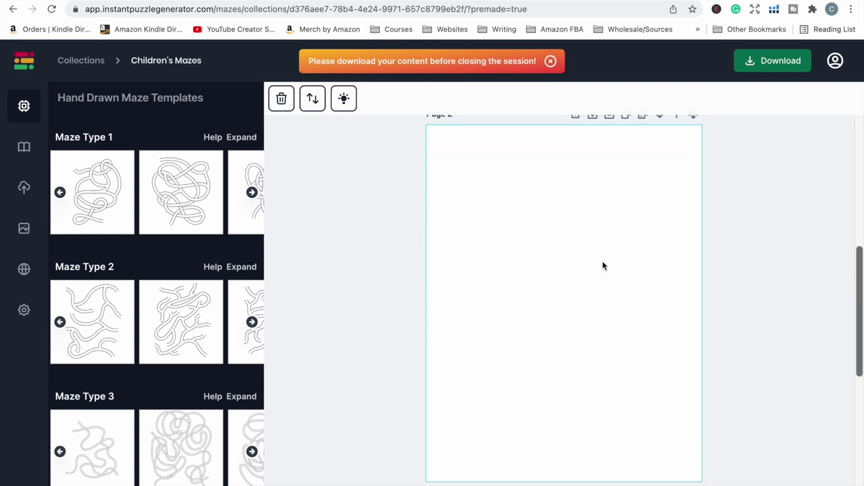
scroll(576, 220, "down", 5)
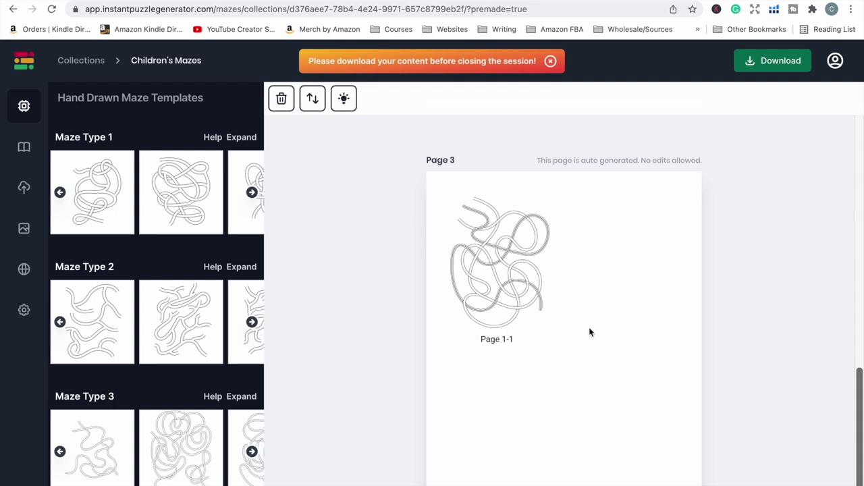
scroll(589, 331, "up", 5)
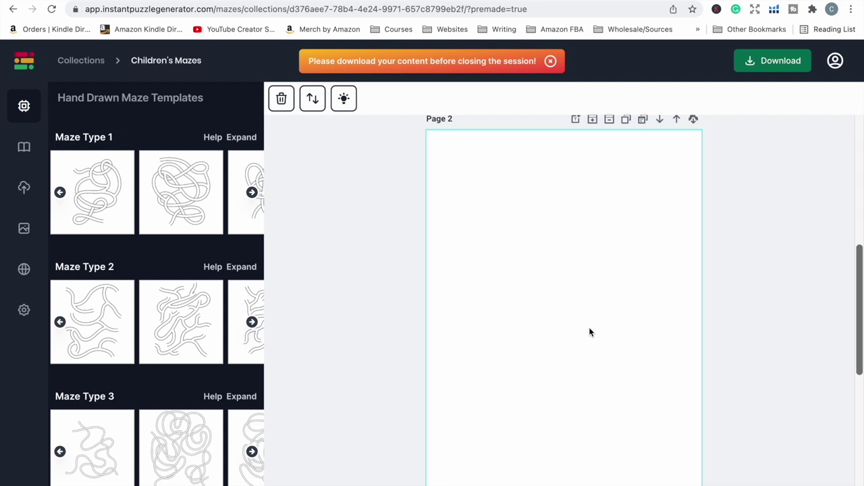
- Add the second Maze Type 1 template to page 2 and size it to fill the middle of the page
left_click(244, 140)
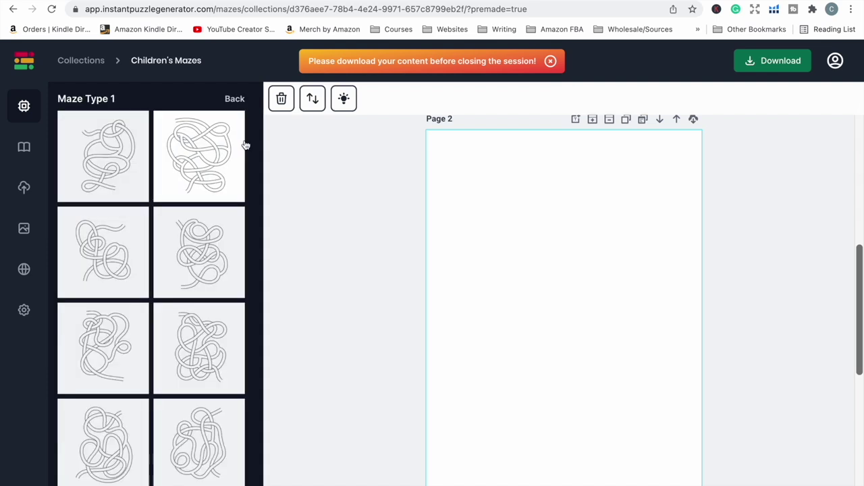
left_click(206, 158)
left_click_drag(486, 210, 464, 168)
mouse_move(124, 463)
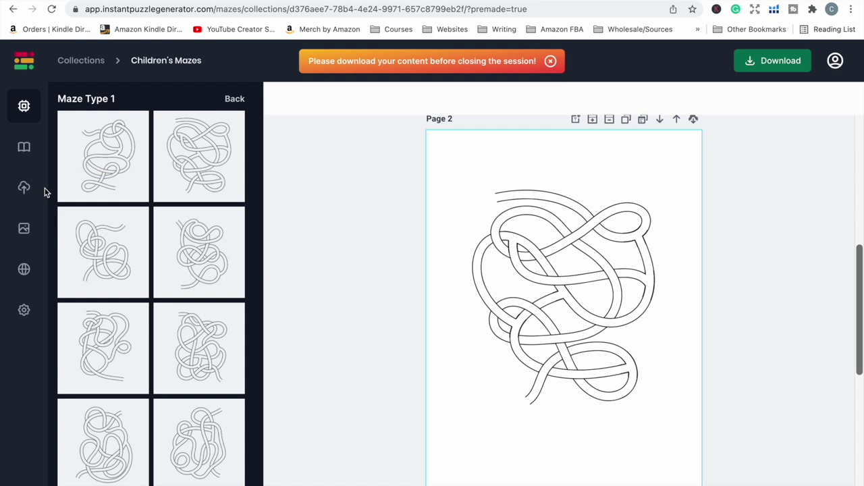
- Place the uploaded pirate girl with the skull flag at page 2's upper-left corner, slightly shrunk, beside the maze entrance
left_click(25, 187)
scroll(175, 284, "down", 3)
scroll(175, 284, "down", 3)
scroll(138, 347, "up", 5)
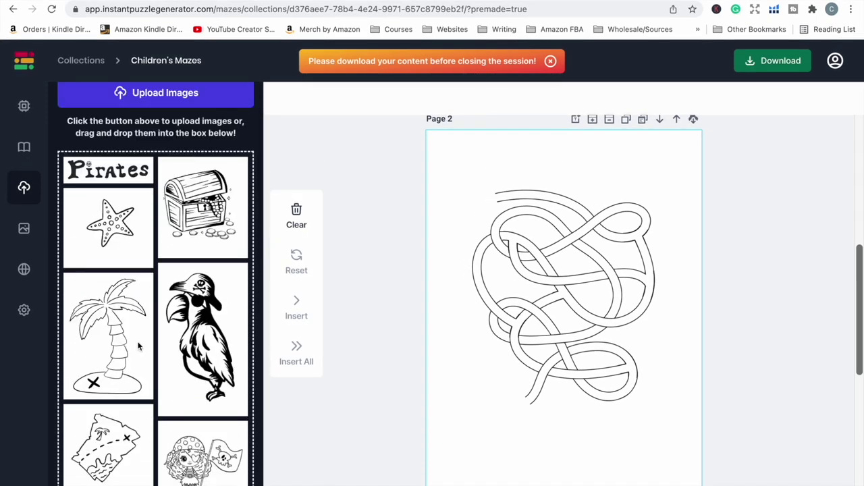
scroll(138, 347, "down", 1)
left_click_drag(202, 418, 453, 125)
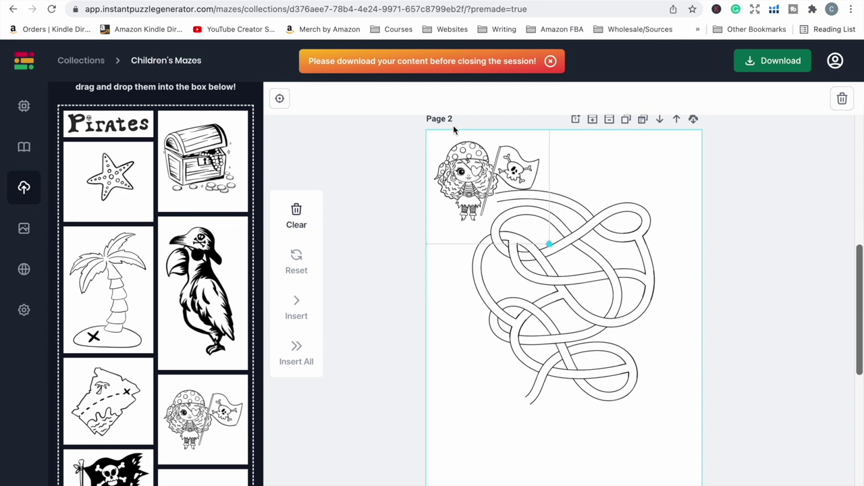
left_click(561, 240)
left_click(545, 236)
mouse_move(545, 235)
left_mouse_down()
mouse_move(540, 227)
mouse_move(545, 233)
left_mouse_up()
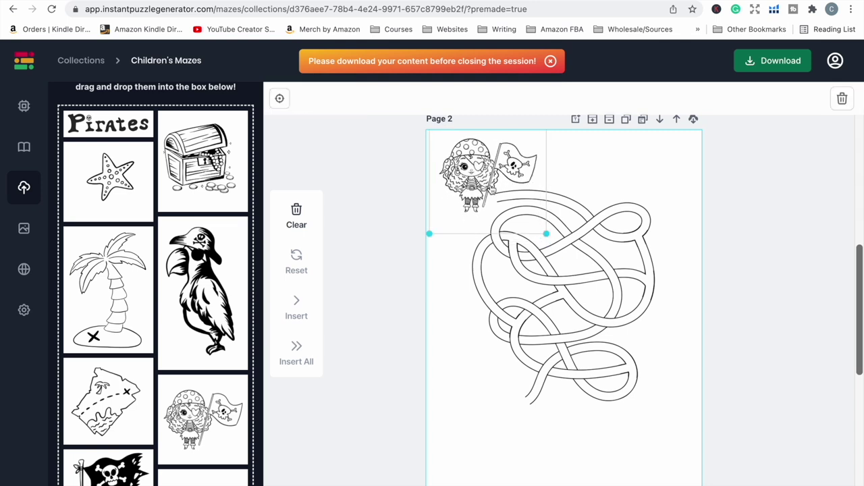
left_click_drag(486, 179, 489, 181)
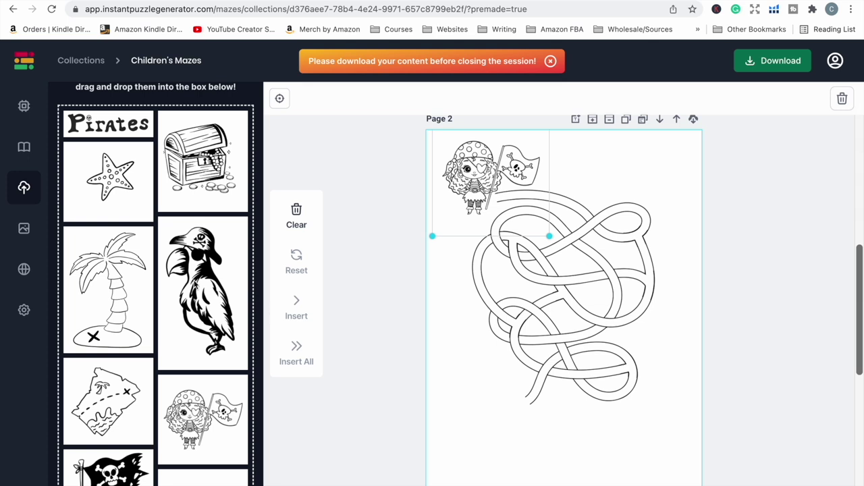
- Insert the treasure chest image and place it at the maze's lower-left exit
left_click(195, 197)
left_click(294, 353)
left_click_drag(511, 220, 517, 399)
- Insert the pirate parrot image, shrink it and perch it on top of the treasure chest
left_click(224, 287)
left_click(297, 307)
left_click_drag(563, 146, 495, 329)
left_click_drag(471, 368, 486, 367)
left_click_drag(508, 316, 506, 319)
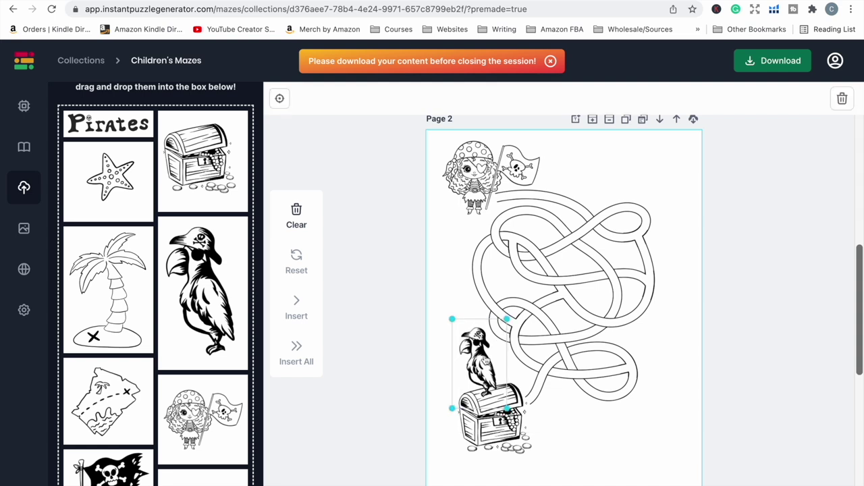
- Insert the "Pirates" lettering image and place it below the maze, just right of the treasure chest
left_click(278, 371)
left_click(108, 125)
left_click(296, 312)
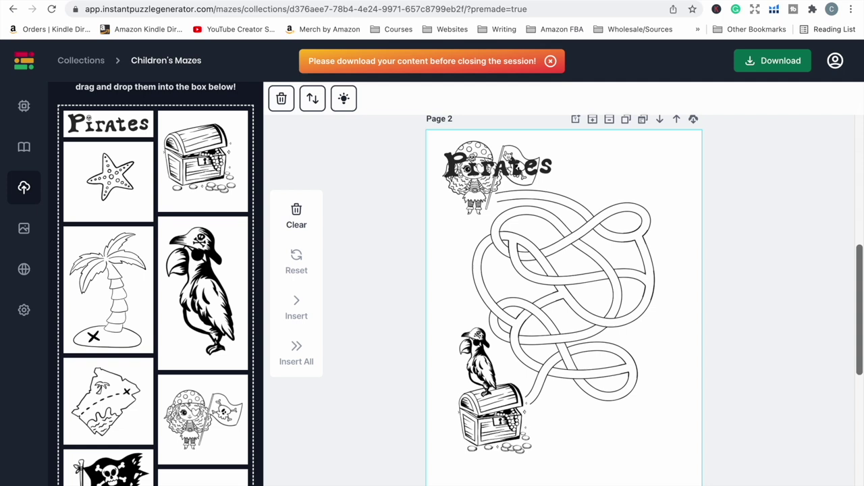
left_click_drag(508, 154, 594, 415)
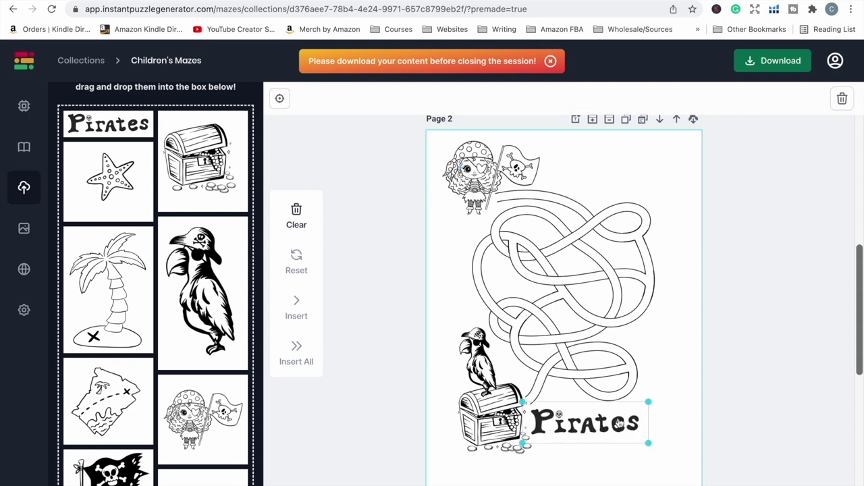
- Insert the palm tree island image, shrink it and place it just right of the "Pirates" lettering on page 2
left_click(84, 303)
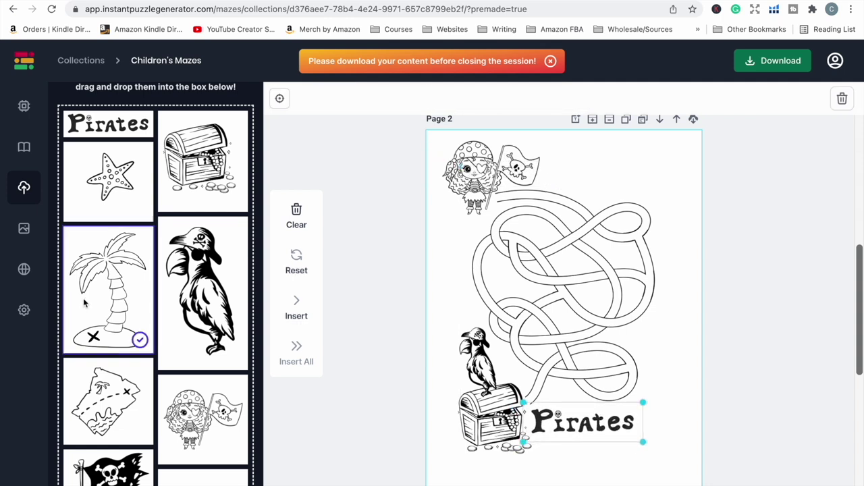
left_click(296, 312)
left_click_drag(527, 248, 671, 399)
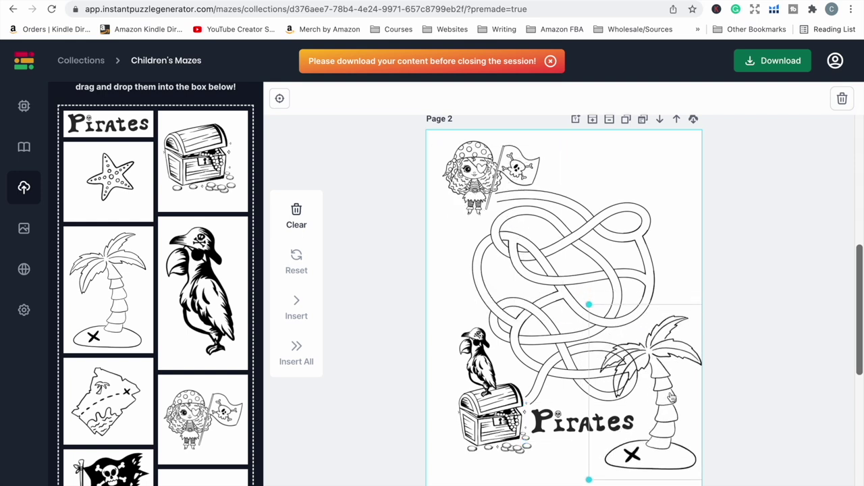
left_click_drag(589, 304, 645, 371)
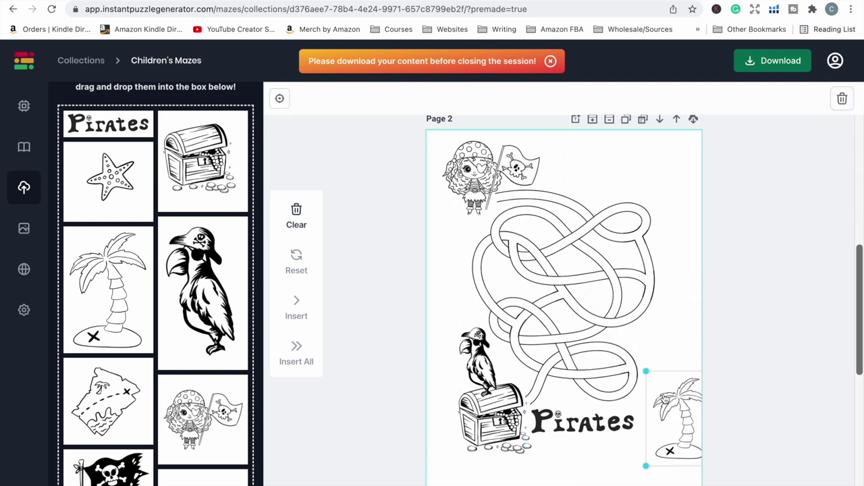
left_click_drag(673, 419, 649, 415)
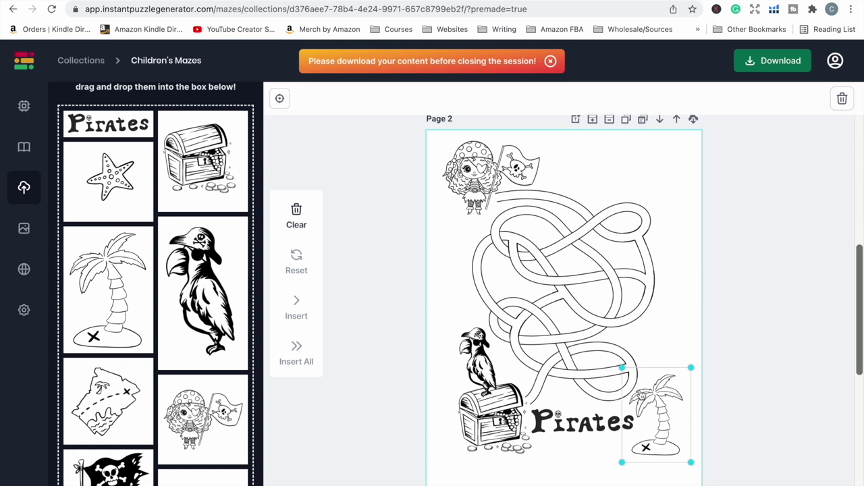
- Insert the starfish image, shrink it and tuck it between the "Pirates" lettering and the palm tree trunk
left_click(128, 196)
left_click(299, 315)
left_click_drag(501, 195, 616, 451)
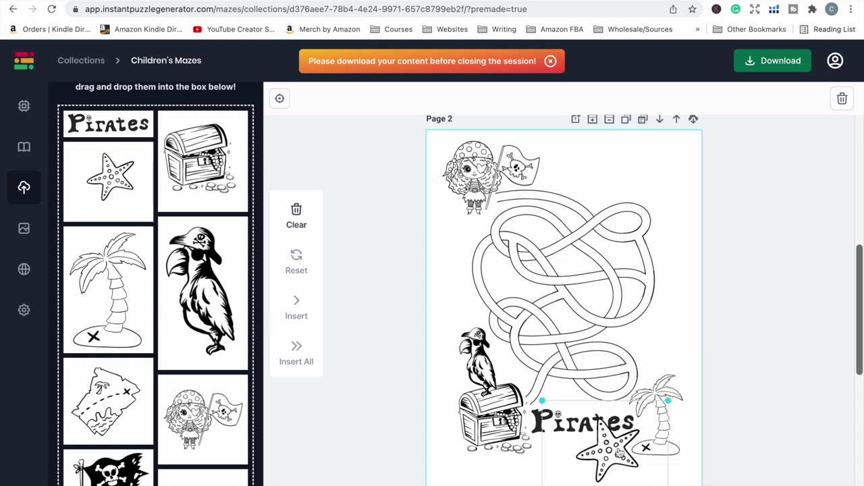
left_click_drag(669, 400, 653, 432)
left_click_drag(610, 463, 621, 449)
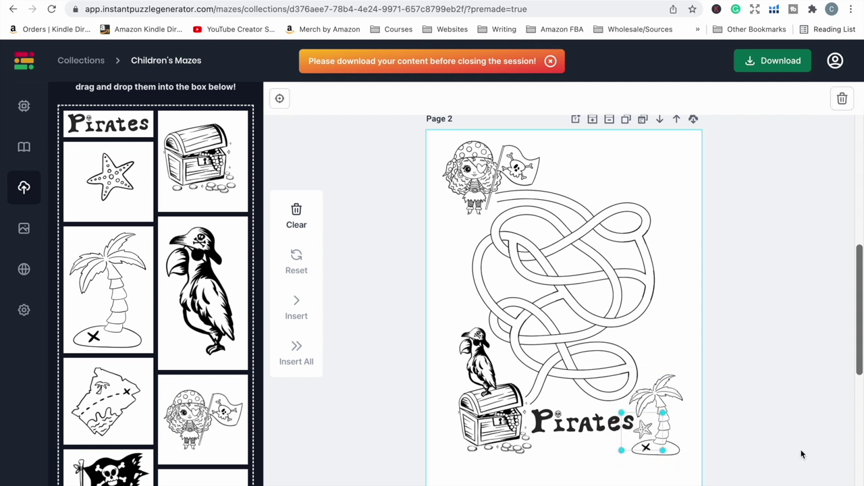
- Insert the crown coin image, shrink it and place it inside the loop right of the maze's centre
scroll(219, 376, "down", 5)
left_click(219, 376)
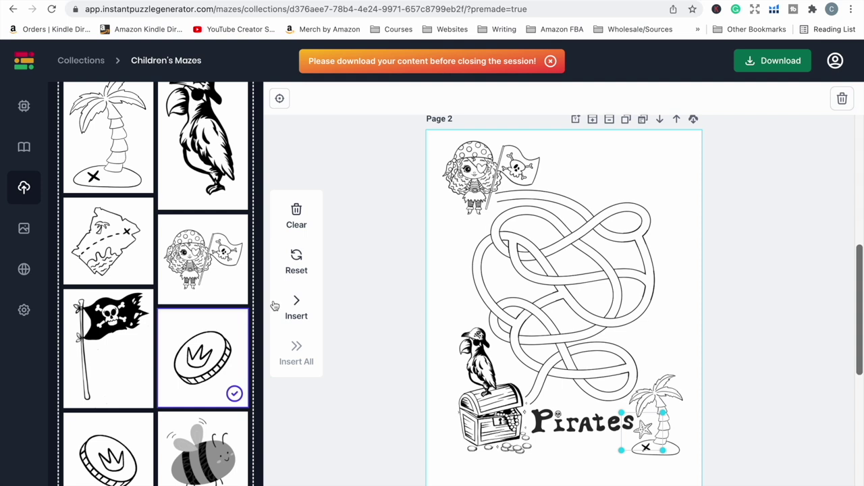
left_click(296, 307)
left_click(486, 207)
left_click_drag(432, 142, 596, 295)
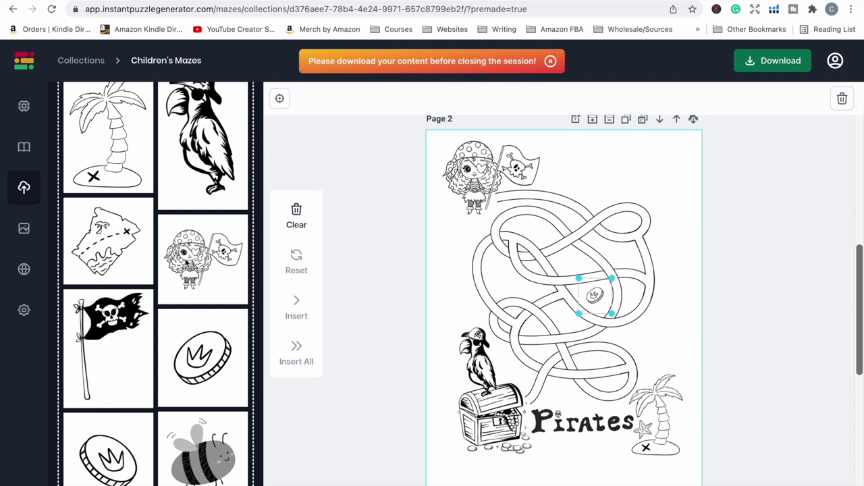
- Insert two more small crown coins and overlap them beneath the maze, just above the start of the "Pirates" lettering
left_click(202, 357)
left_click(296, 307)
left_click_drag(498, 213, 605, 415)
left_click_drag(644, 378, 577, 381)
left_click(296, 307)
left_click_drag(499, 212, 533, 371)
left_click(479, 316)
left_click(487, 325)
left_click_drag(487, 326, 539, 382)
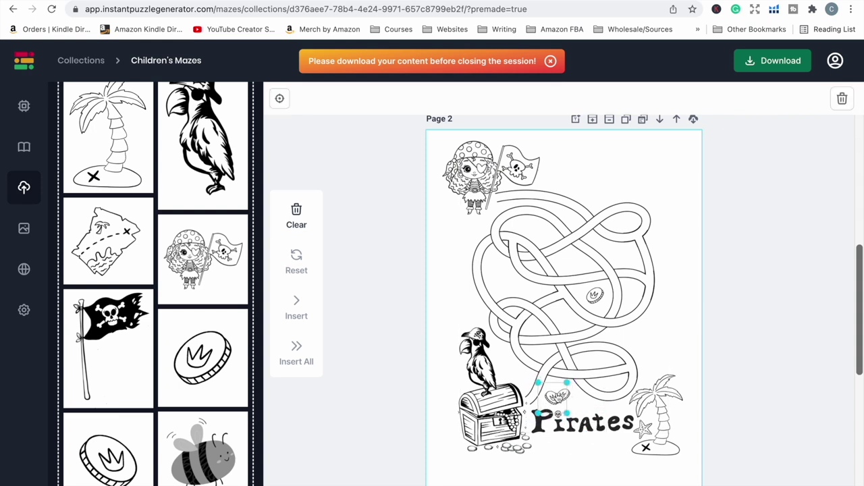
left_click_drag(553, 398, 555, 389)
- Add the treasure map image, shrink it and place it at the maze's right edge, above the palm tree
left_click_drag(108, 241, 667, 301)
left_click_drag(631, 268, 621, 257)
left_click_drag(665, 335, 665, 346)
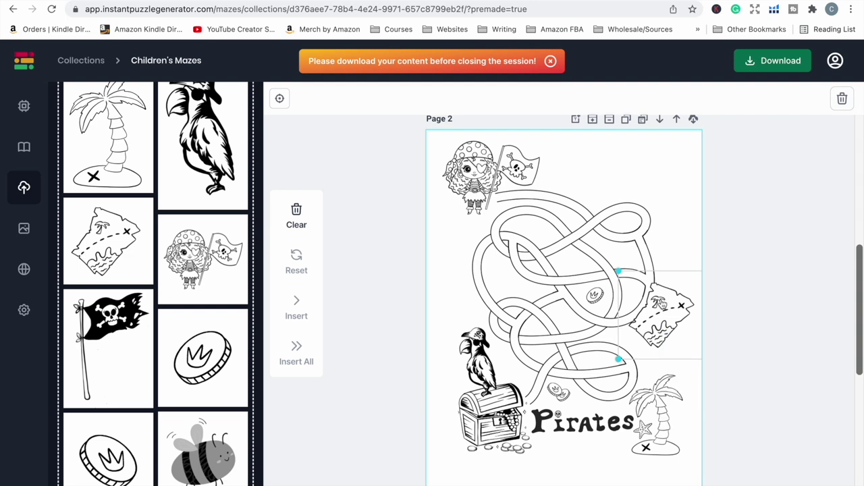
left_click_drag(663, 302, 663, 300)
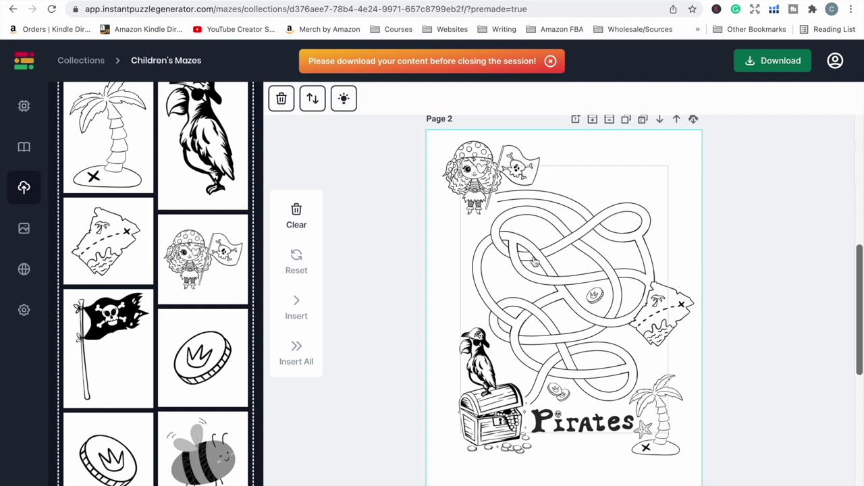
- Look through the pirate maze's path options and compare Path 2 and Path 3, ending with Path 1 applied
left_click(561, 212)
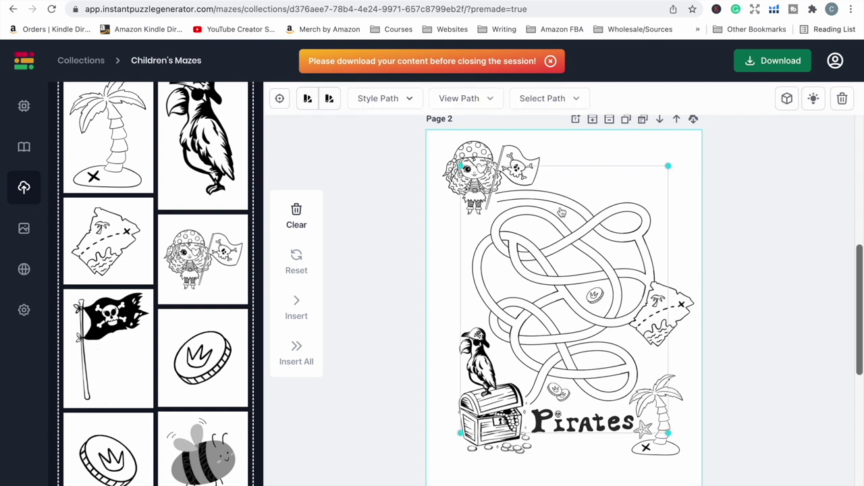
left_click(407, 98)
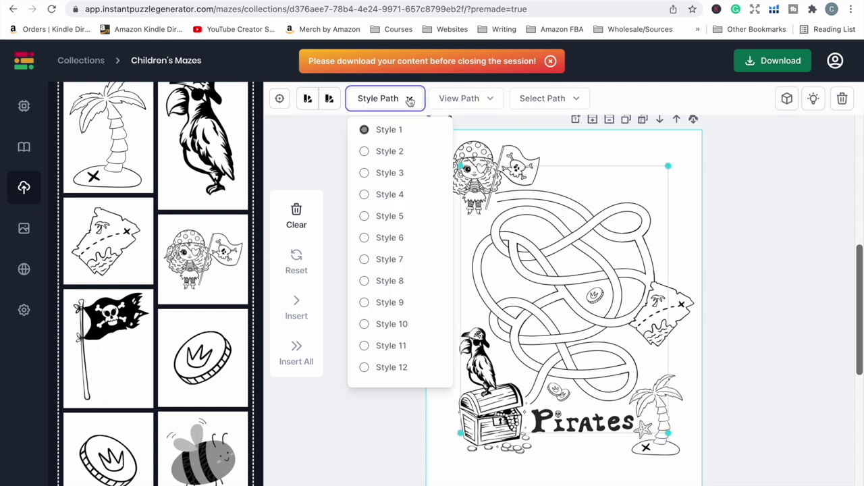
left_click(484, 98)
left_click(585, 99)
left_click(586, 99)
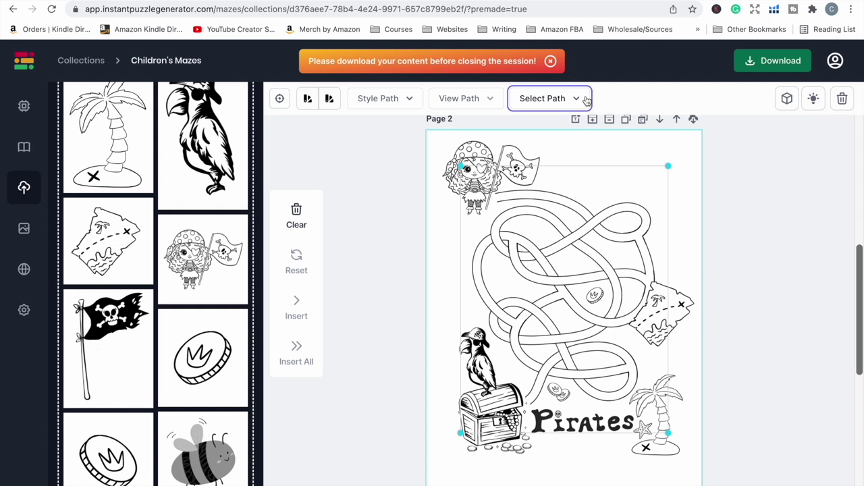
left_click(586, 100)
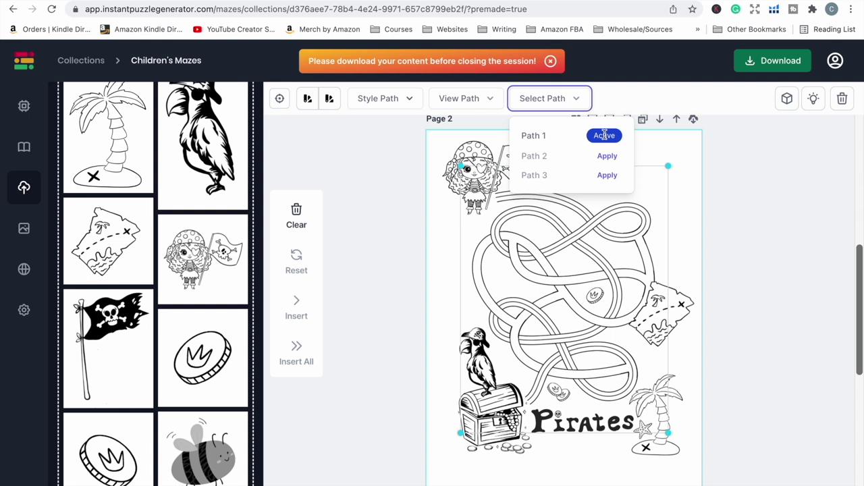
left_click(606, 156)
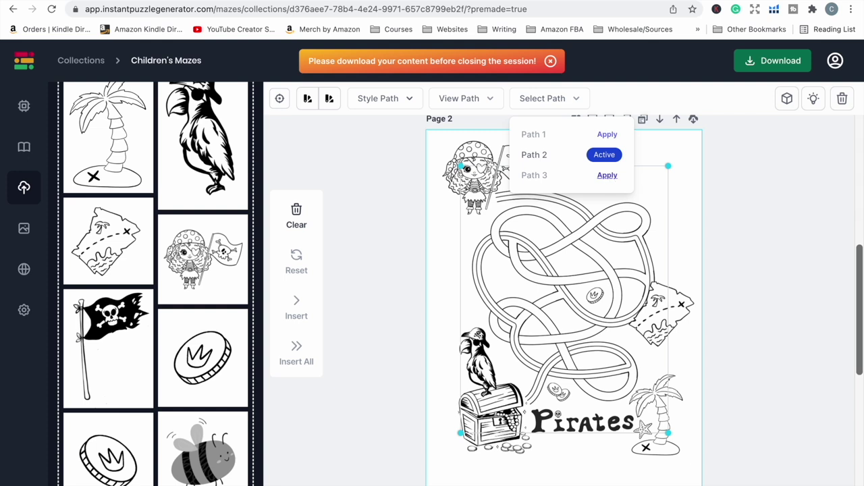
left_click(607, 177)
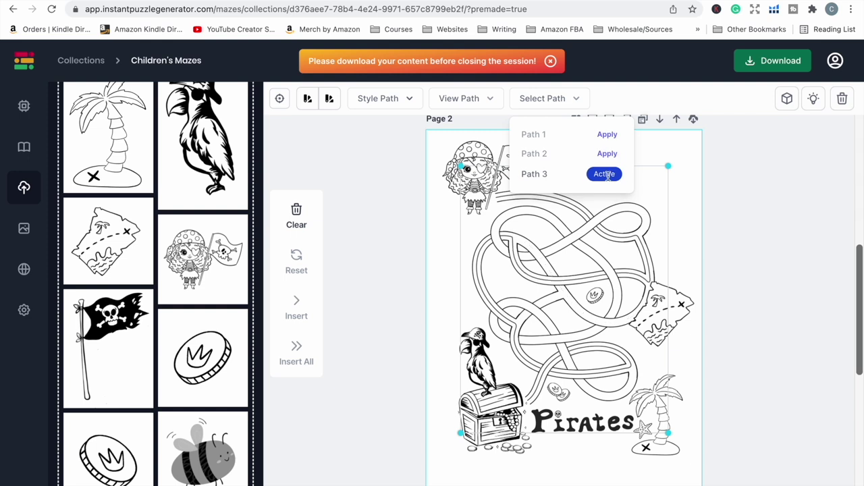
left_click(607, 135)
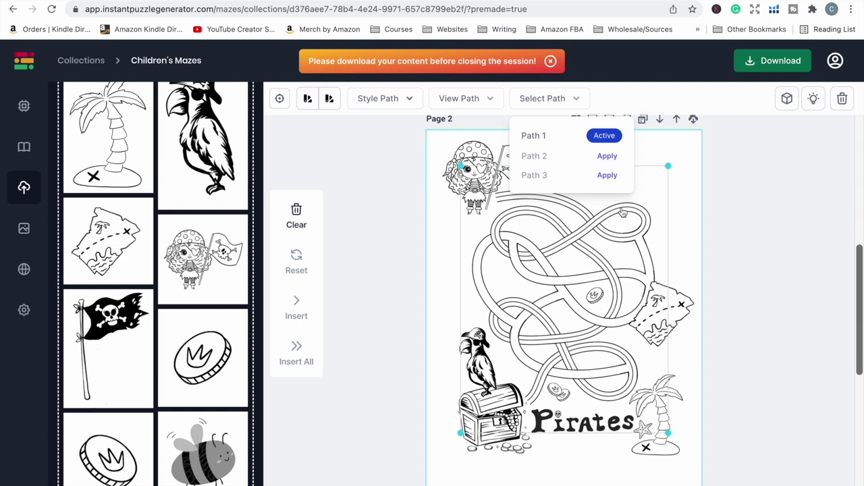
- Shift the treasure map further left onto the maze's right-hand track and check its position against Path 1
left_click(670, 314)
left_click_drag(677, 320, 666, 326)
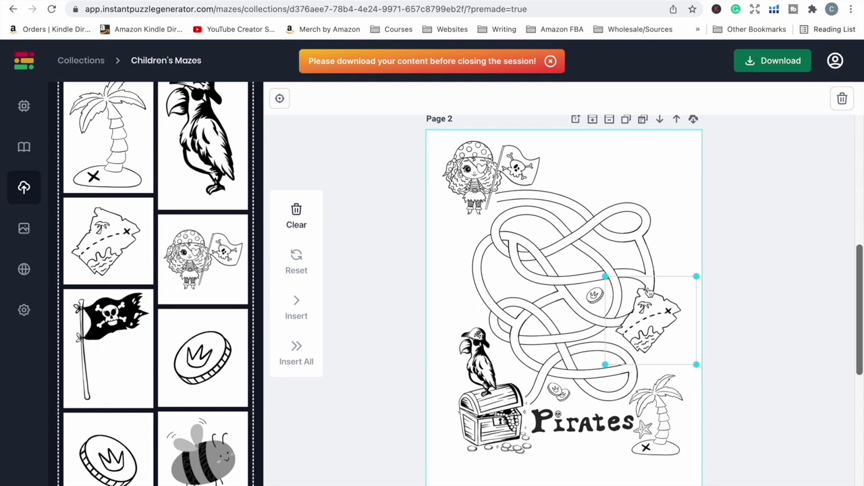
left_click(581, 202)
left_click(548, 98)
left_click(597, 135)
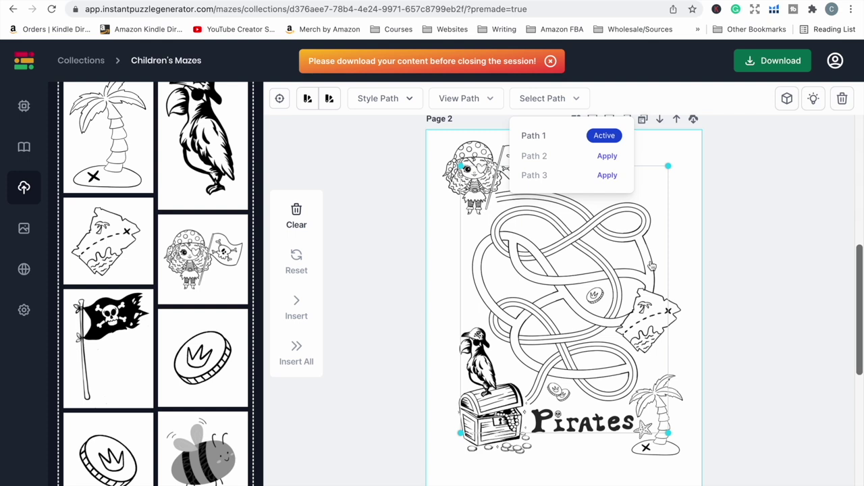
left_click(602, 146)
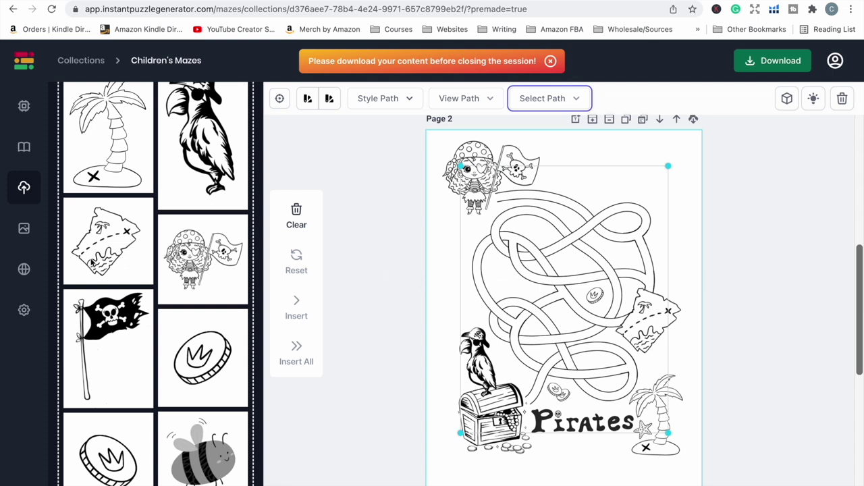
- Insert the skull and crossbones image, shrink it and place it over the maze's left-hand track, then check it against the path options
scroll(87, 323, "up", 5)
left_click(295, 309)
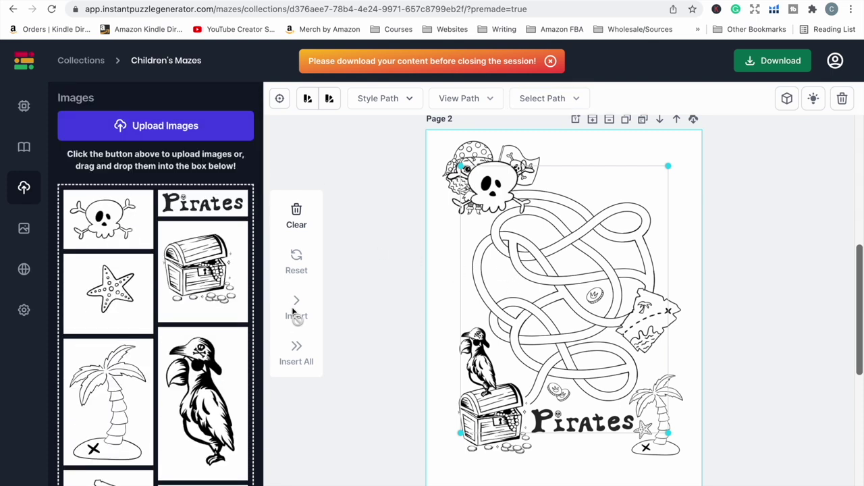
left_click(560, 150)
left_click_drag(560, 150, 518, 257)
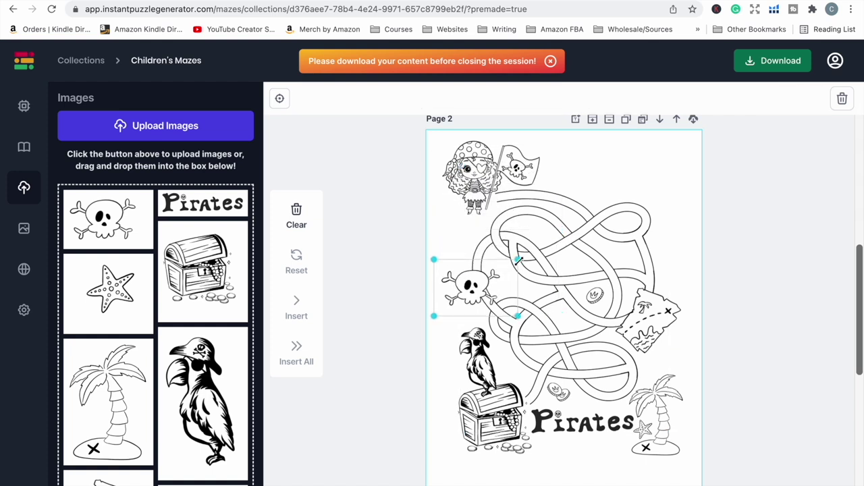
mouse_move(476, 286)
left_mouse_down()
mouse_move(485, 285)
mouse_move(476, 277)
left_mouse_up()
key("Escape")
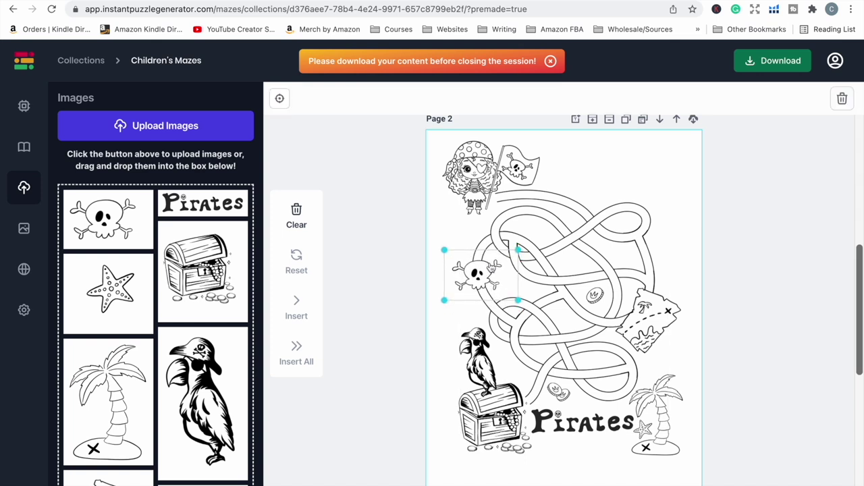
left_click(595, 295)
left_click(561, 232)
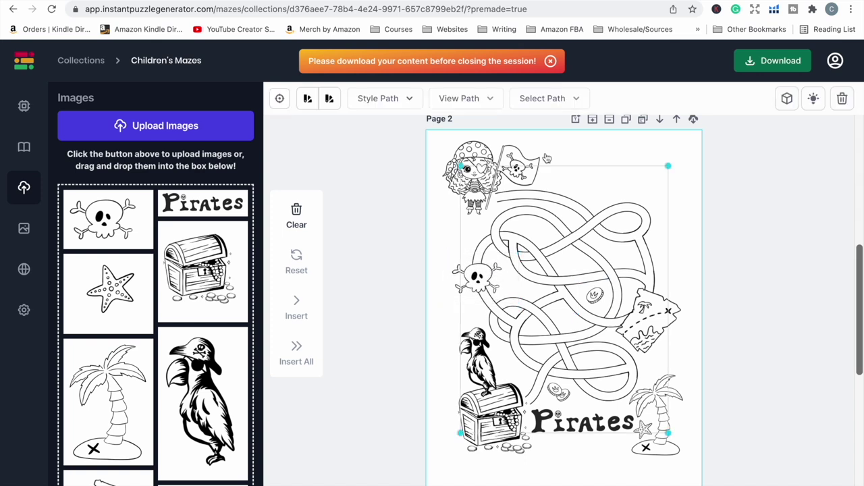
left_click(545, 103)
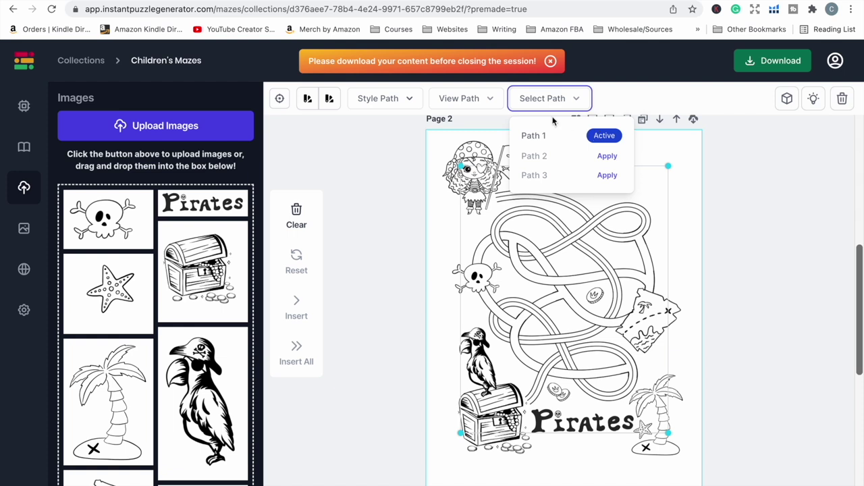
left_click(577, 101)
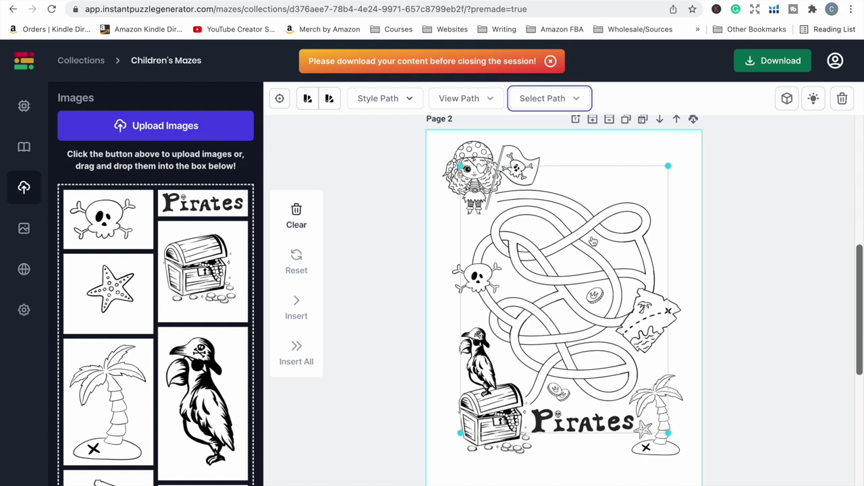
left_click(378, 216)
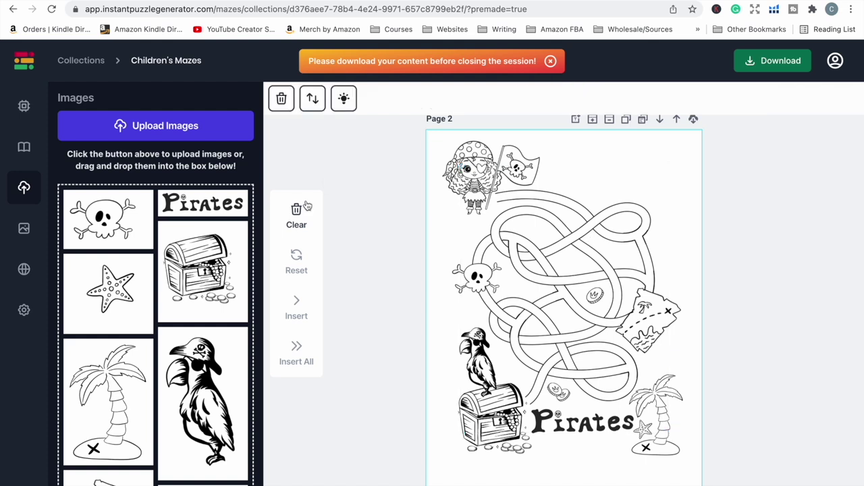
- Add a text box right of the pirate girl's flag reading "Help the pirate find the treasure!"
left_click(575, 118)
left_click_drag(522, 181, 634, 158)
triple_click(635, 158)
type("Help the pirate find the treasure!")
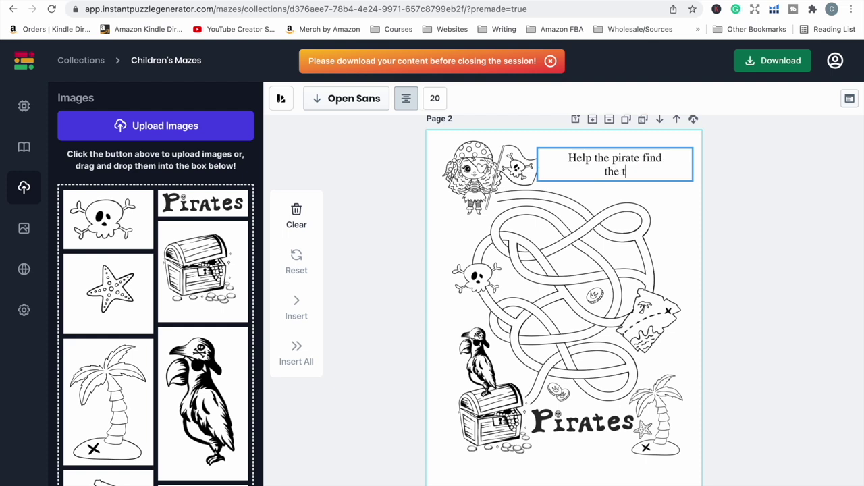
- Set the instruction text's font to Fontdiner Swanky, and slightly enlarge and lower it above the maze
left_click(353, 98)
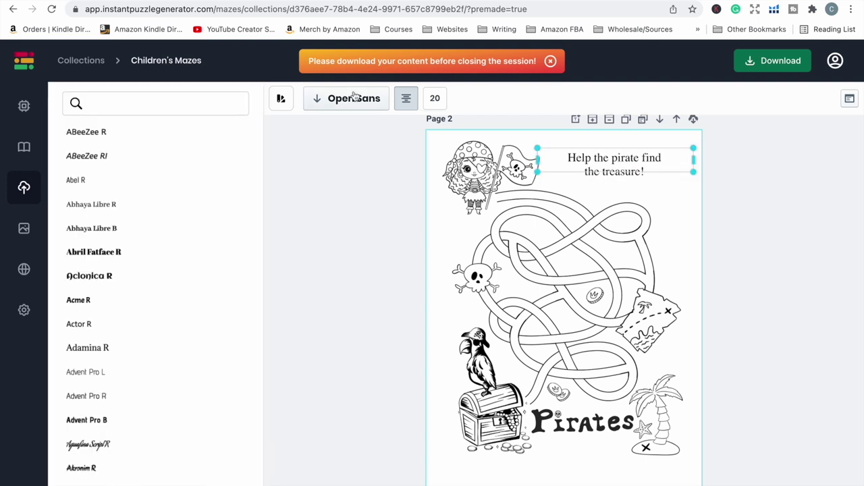
type("font")
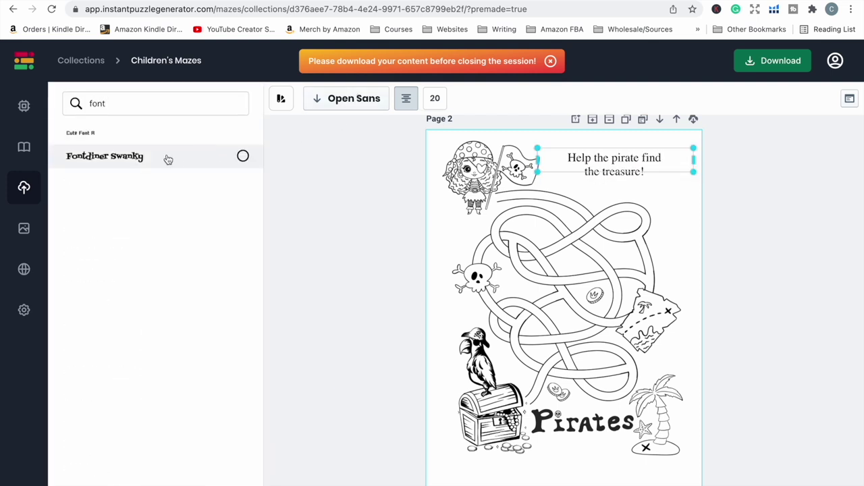
left_click(169, 157)
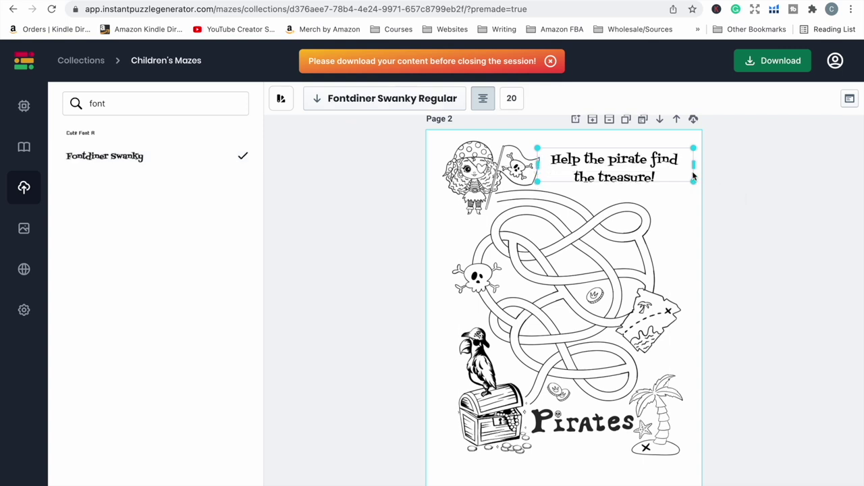
left_click(692, 171)
left_click(657, 181)
left_click(852, 303)
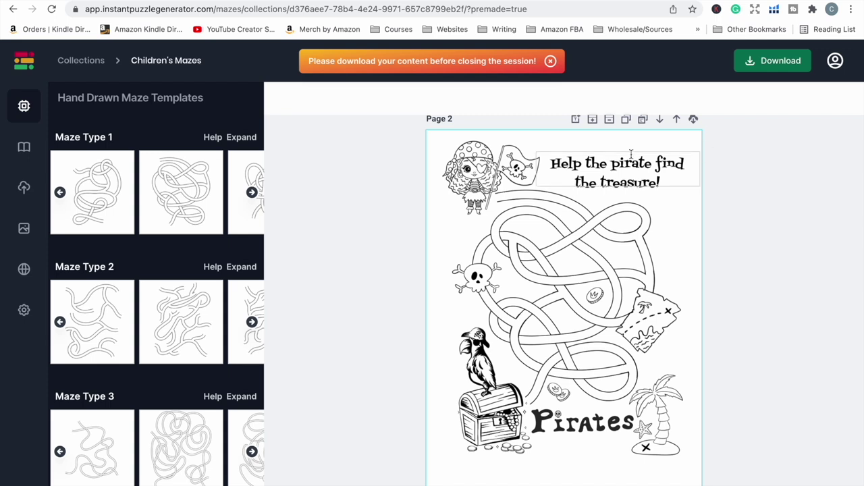
- Download page 2 locally
scroll(680, 125, "up", 2)
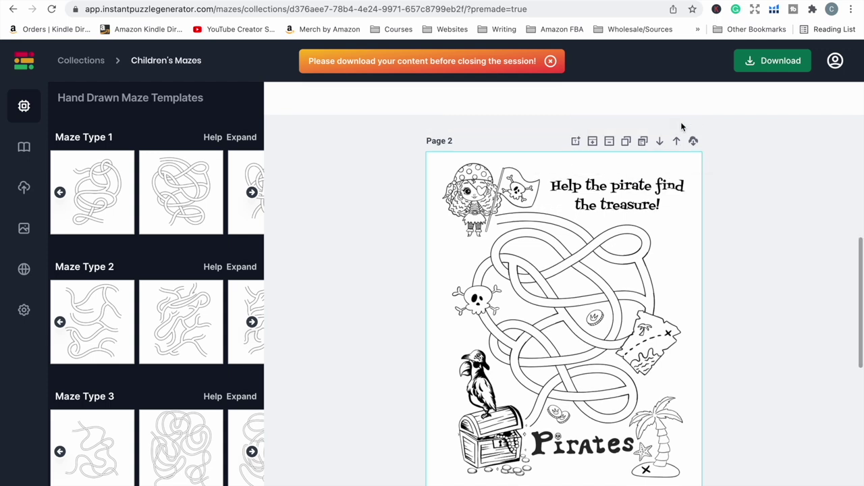
left_click(693, 141)
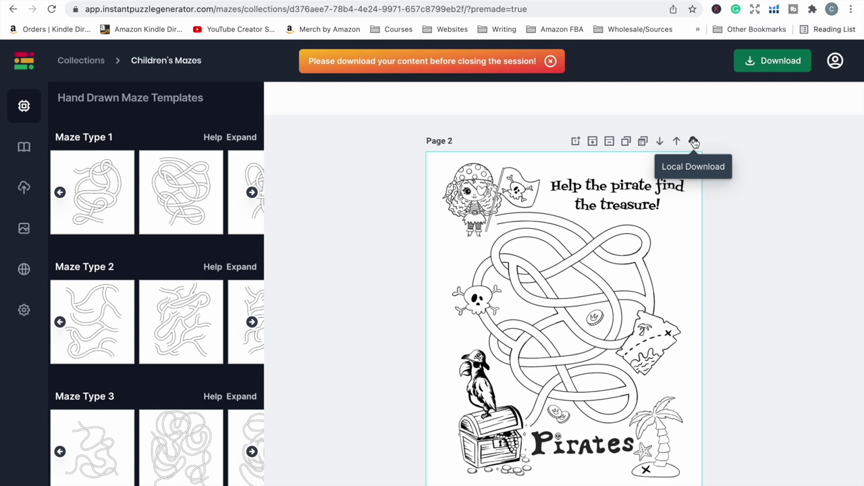
- Download the maze collection and look through the finished bee and Easter bunny example pages
left_click(763, 61)
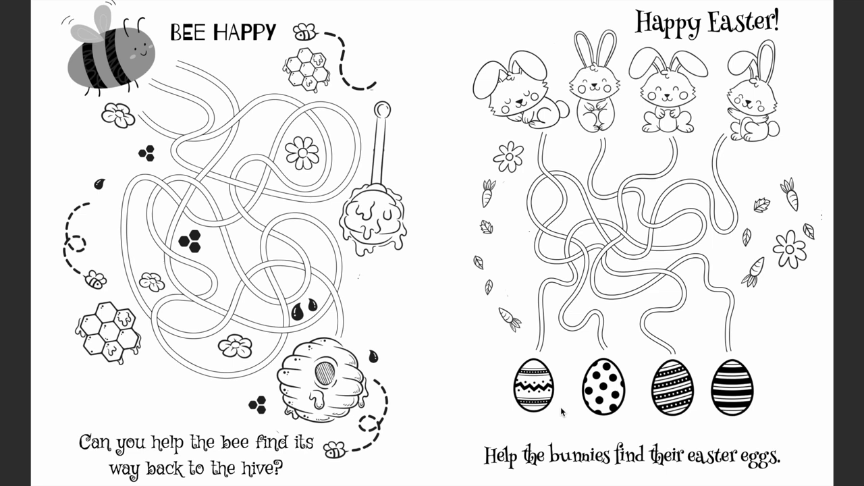
key("Right")
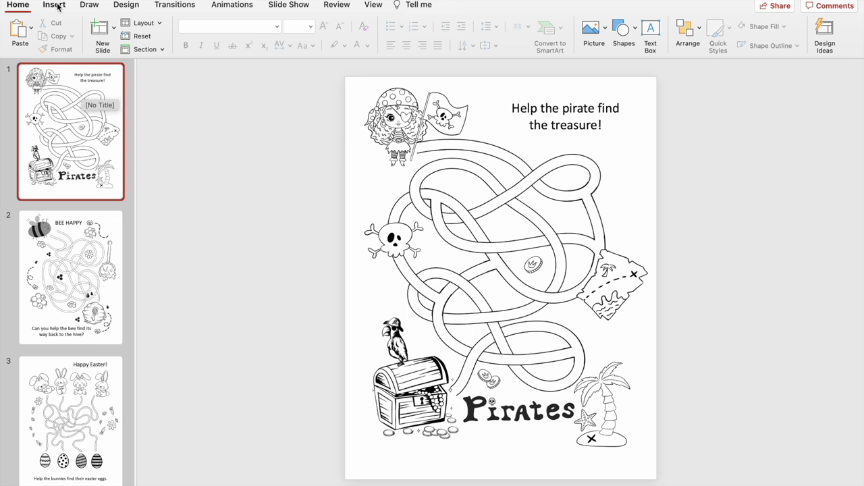
- Switch to PowerPoint, add a blank slide ahead of the pirate maze as slide 1, and check the pages that follow
left_click(109, 36)
left_click_drag(81, 218, 85, 108)
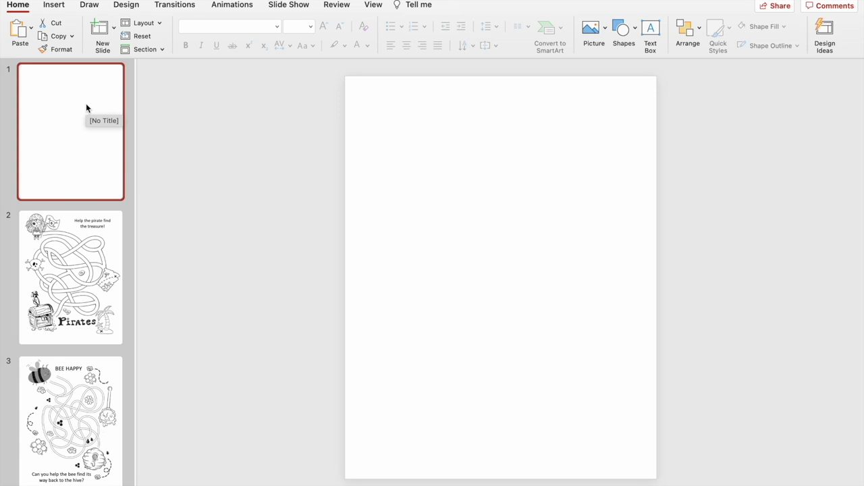
key("Down")
key("Down")
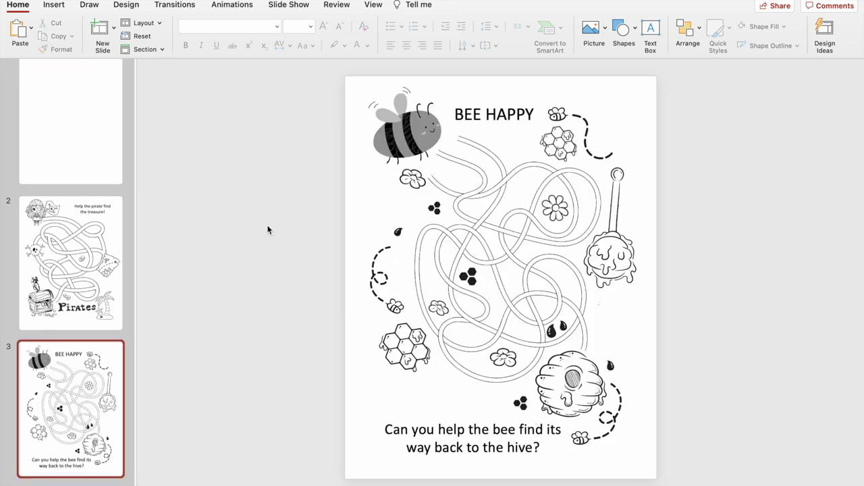
- Add a slide after the pirate maze and place the full-height colouring picture of the bunny holding an Easter egg on it
left_click(85, 281)
key("Return")
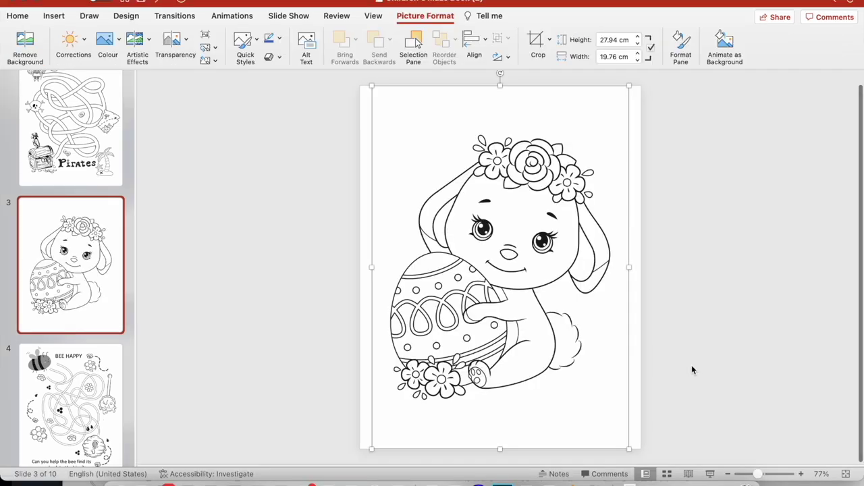
left_click(293, 242)
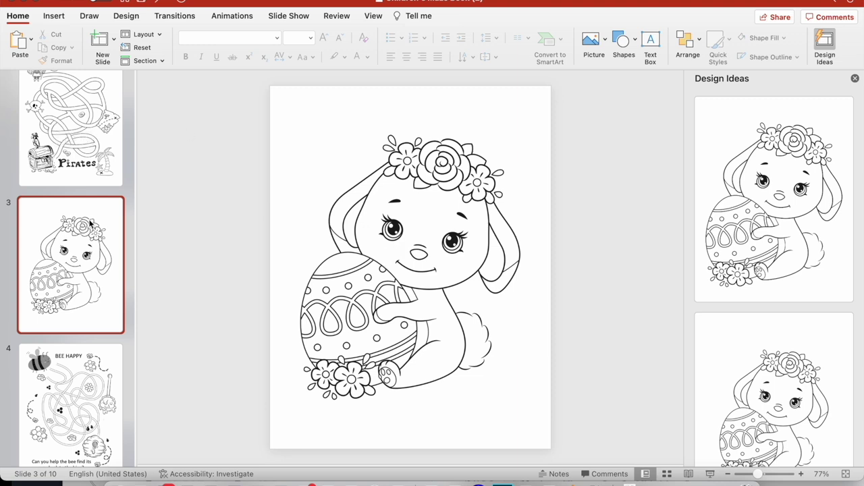
- Add a slide after the bunny colouring page and paste the "Easter egg" word-tracing picture on it
scroll(66, 270, "down", 4)
left_click(76, 200)
left_click(100, 54)
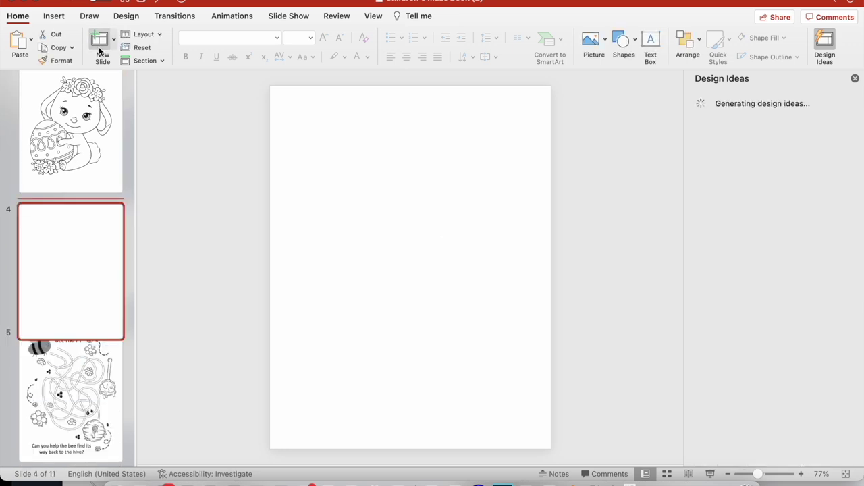
key("ctrl+v")
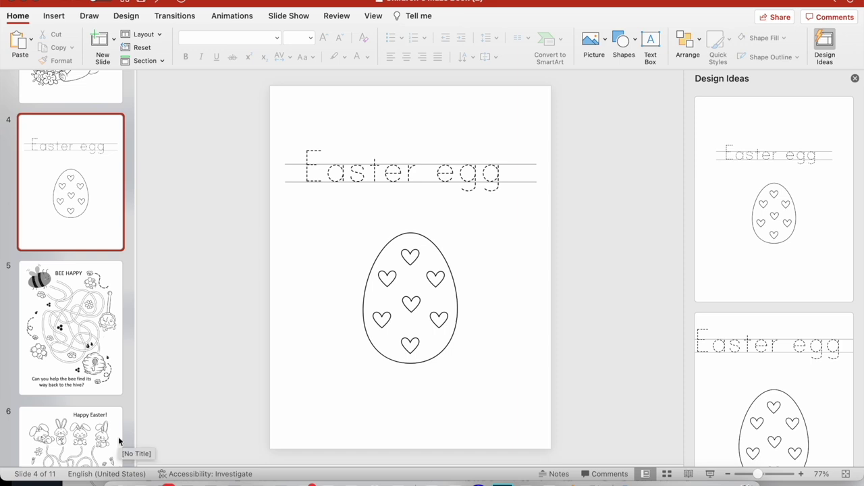
- Add a slide between the BEE HAPPY and Happy Easter mazes and paste the bunny and chick shadow-matching picture on it
scroll(118, 436, "up", 2)
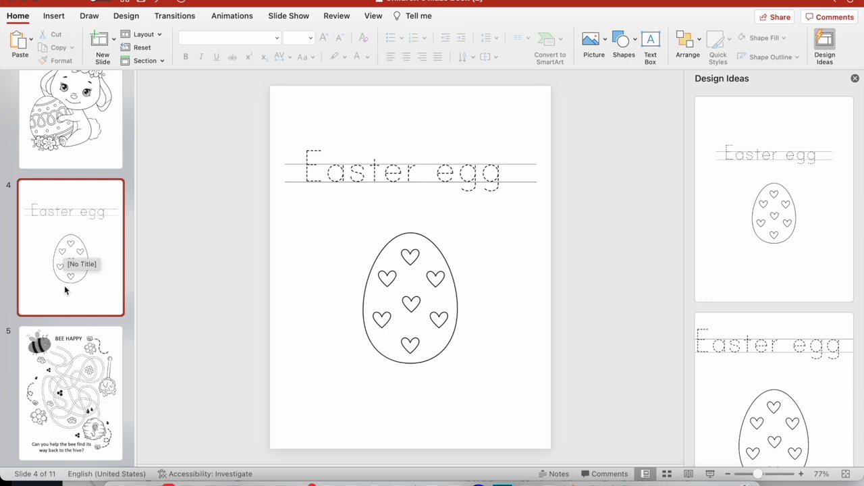
scroll(90, 244, "down", 3)
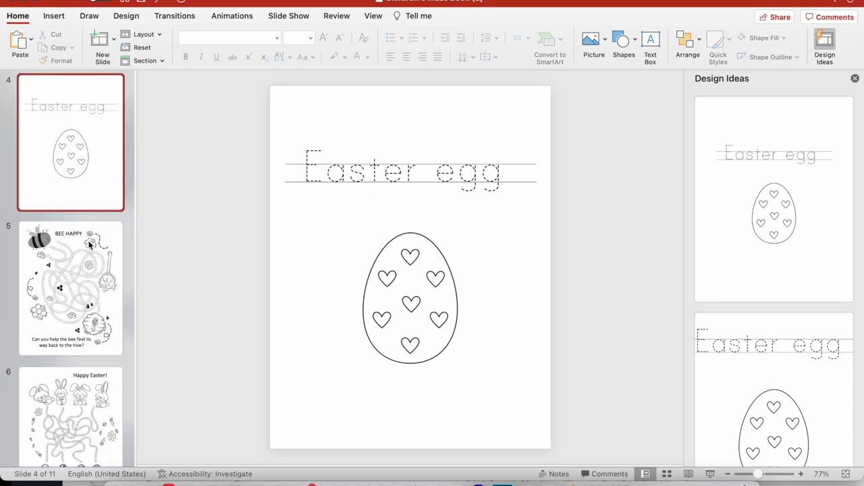
scroll(90, 244, "down", 3)
left_click(73, 194)
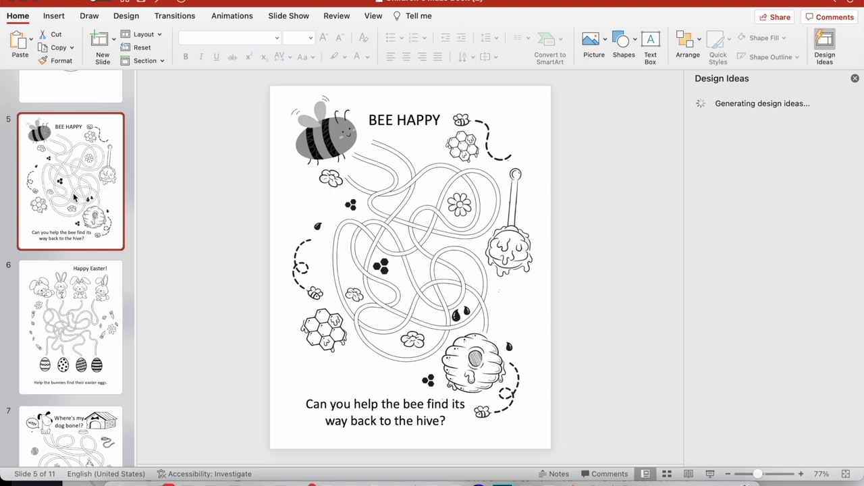
left_click(111, 257)
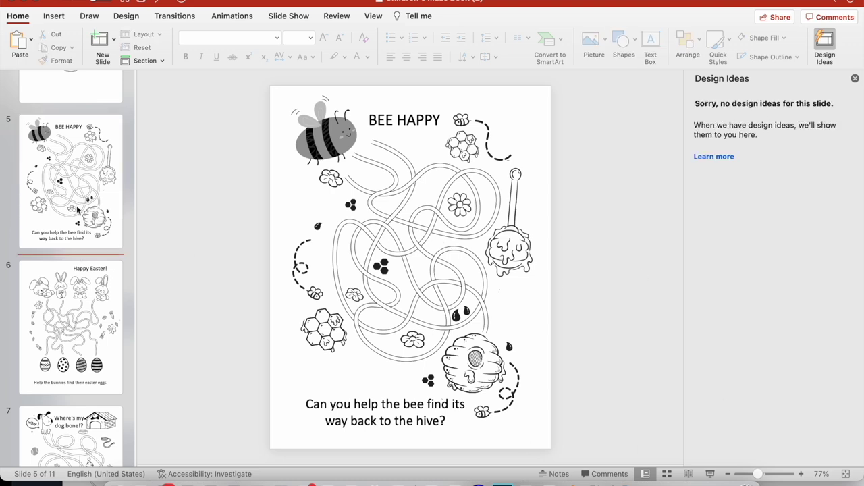
left_click(102, 41)
key("cmd+v")
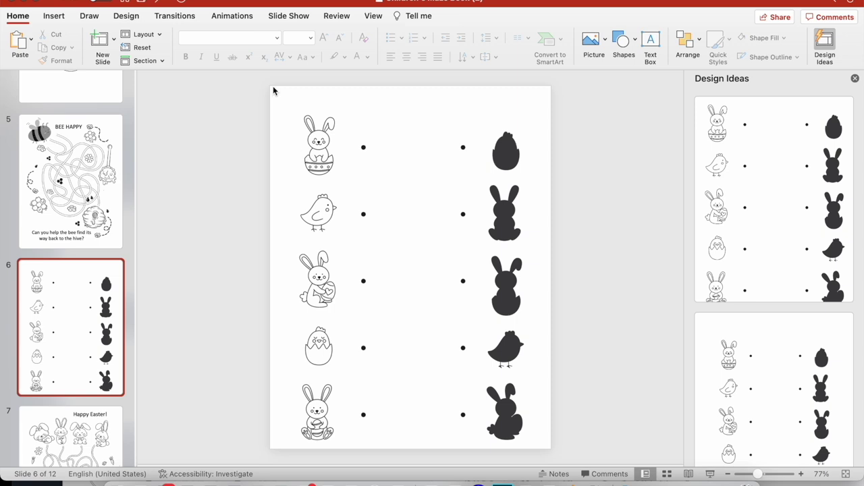
- Add a text box above the shadow-matching picture reading "Match The Shadows!"
left_click(651, 42)
left_click_drag(351, 100, 539, 130)
type("Match The Shadows!")
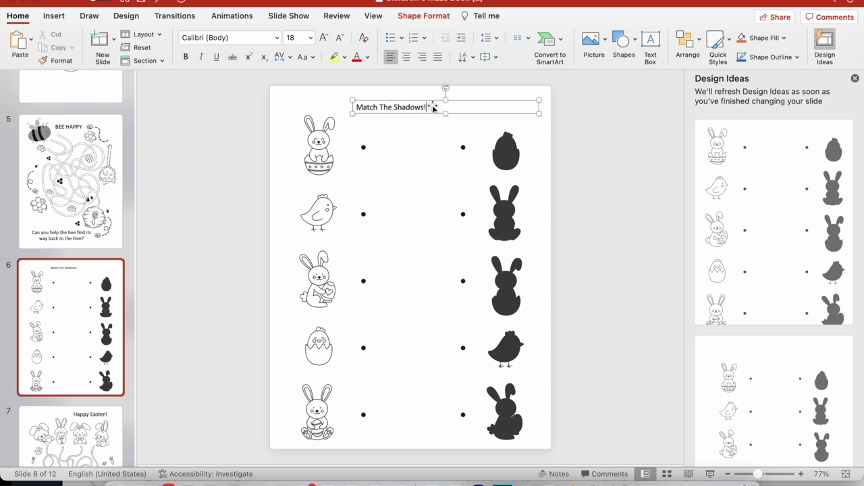
- Select the whole "Match The Shadows!" title text and browse the available fonts for it
key("shift+Left")
key("shift+Left")
key("shift+Left")
key("shift+Left")
key("shift+Left")
key("shift+Left")
key("shift+Left")
key("shift+Left")
key("shift+Left")
key("shift+Left")
key("shift+Left")
key("shift+Left")
key("shift+Left")
key("shift+Left")
key("shift+Left")
key("shift+Left")
key("shift+Left")
key("shift+Left")
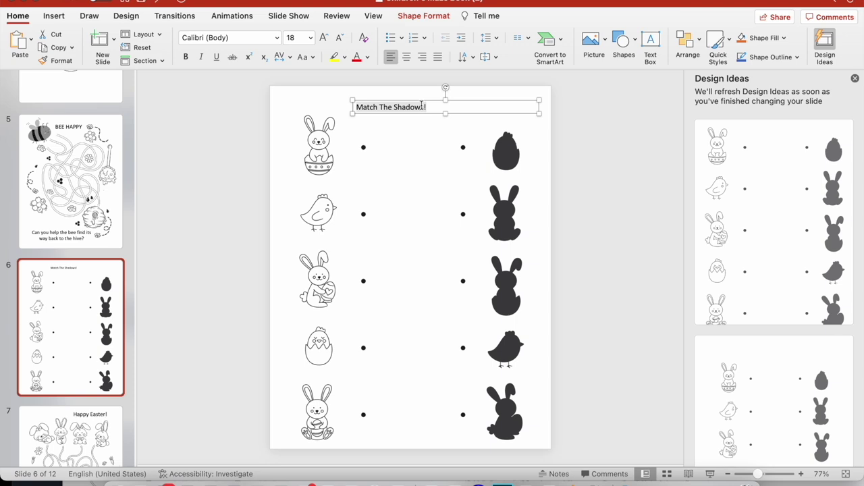
left_click(277, 37)
scroll(251, 243, "down", 10)
scroll(250, 243, "down", 15)
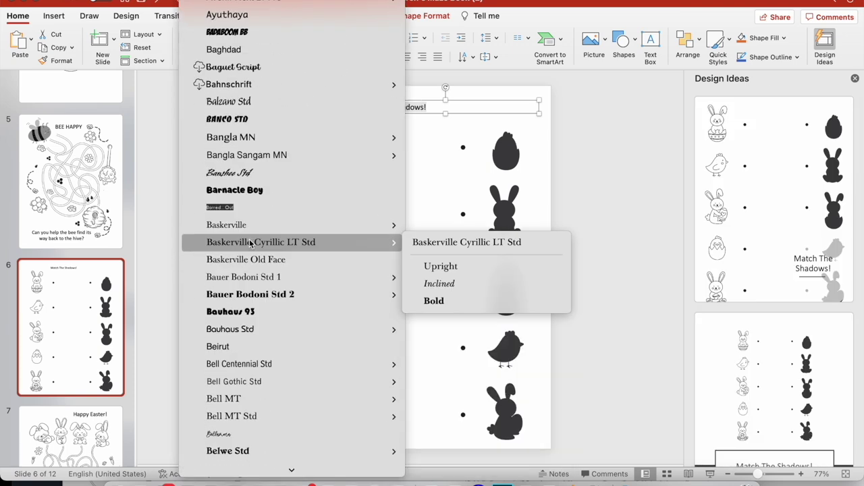